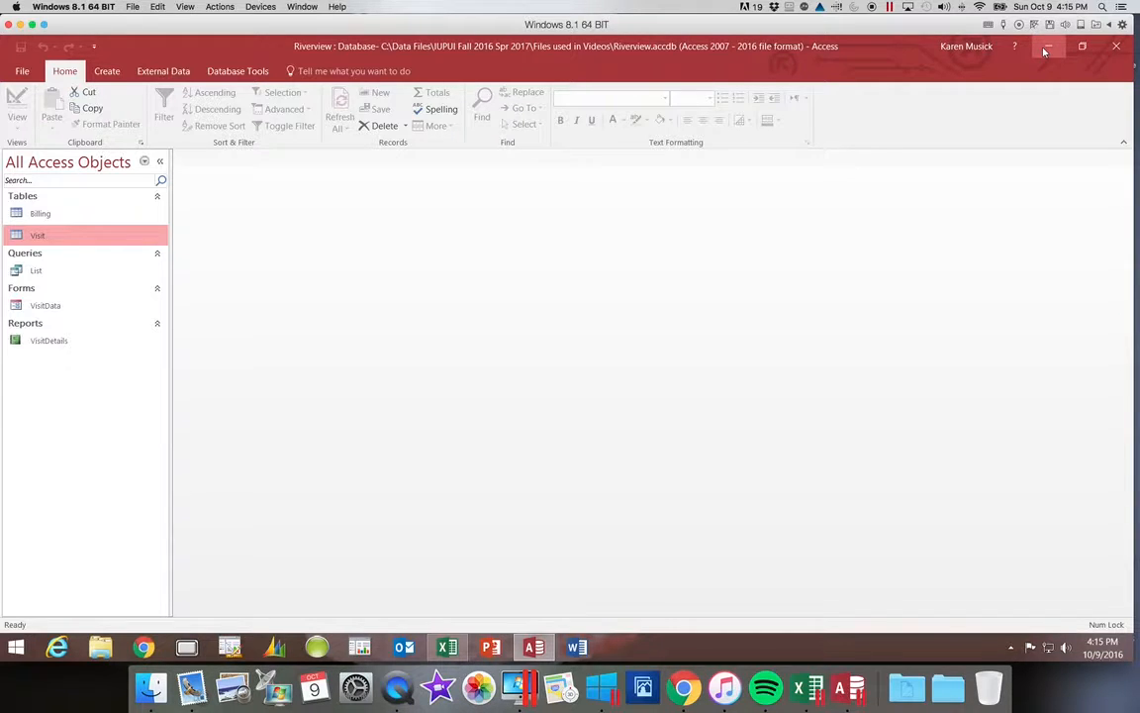
Open the Billing table and start its first record with invoice number 42098, visit ID 1002 and invoice date 11/09/2016.
click(39, 215)
double_click(41, 218)
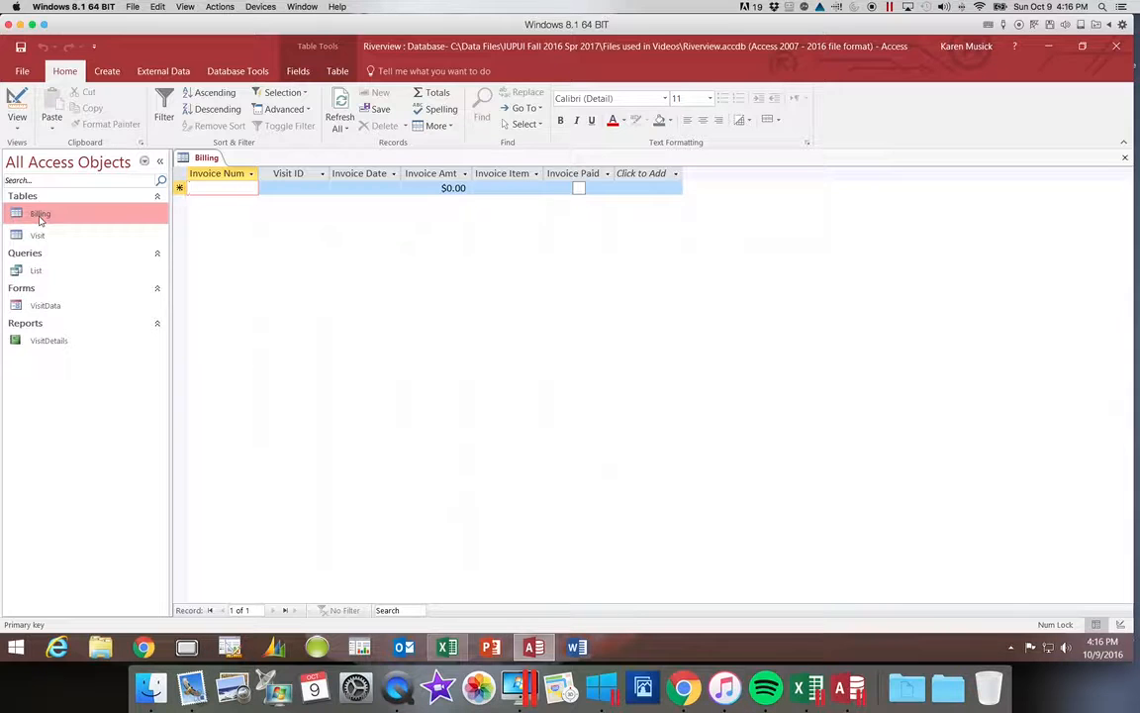
text(420)
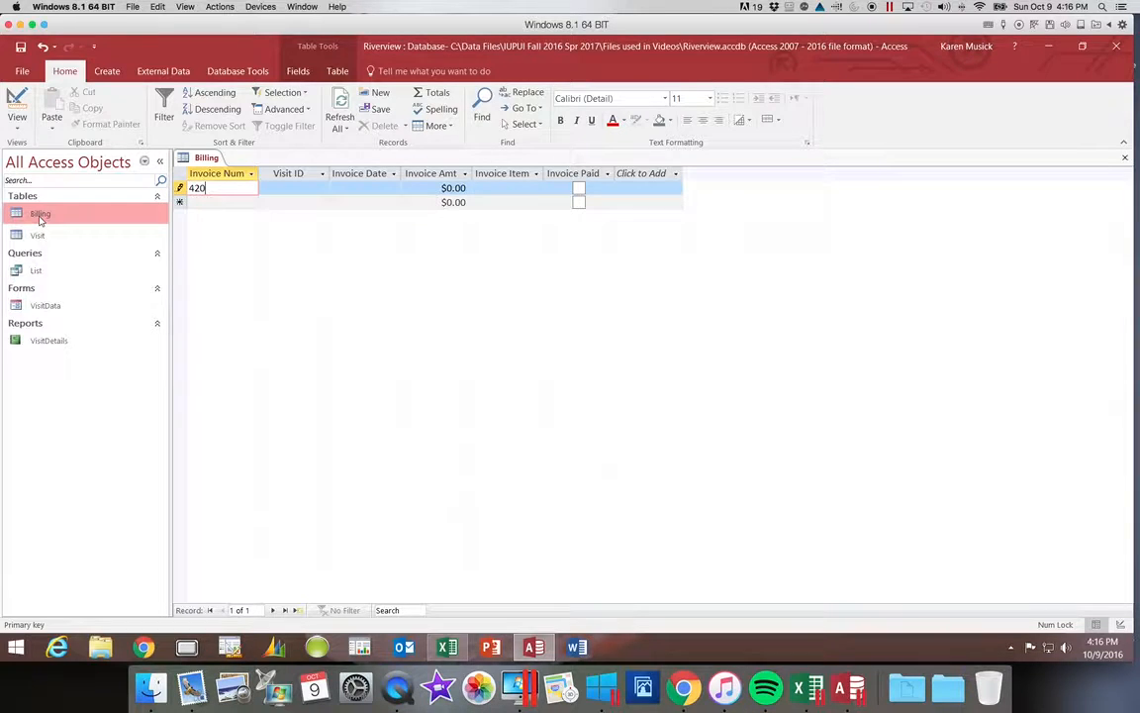
text(98)
key(Tab)
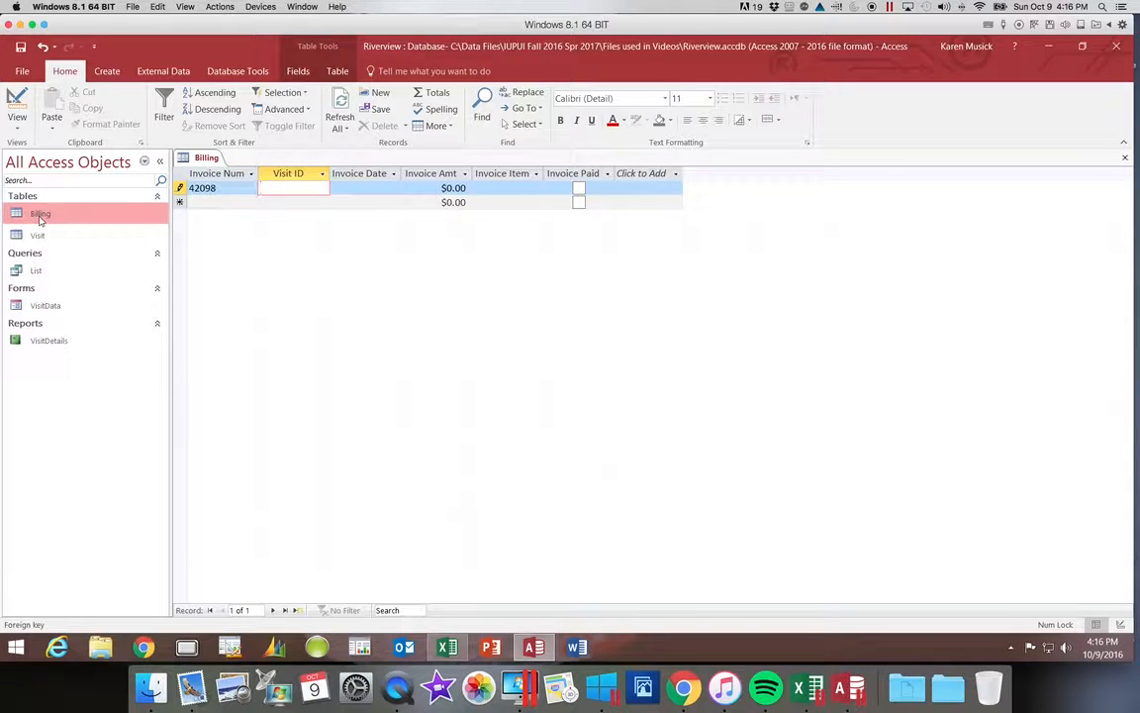
text(1002)
key(Tab)
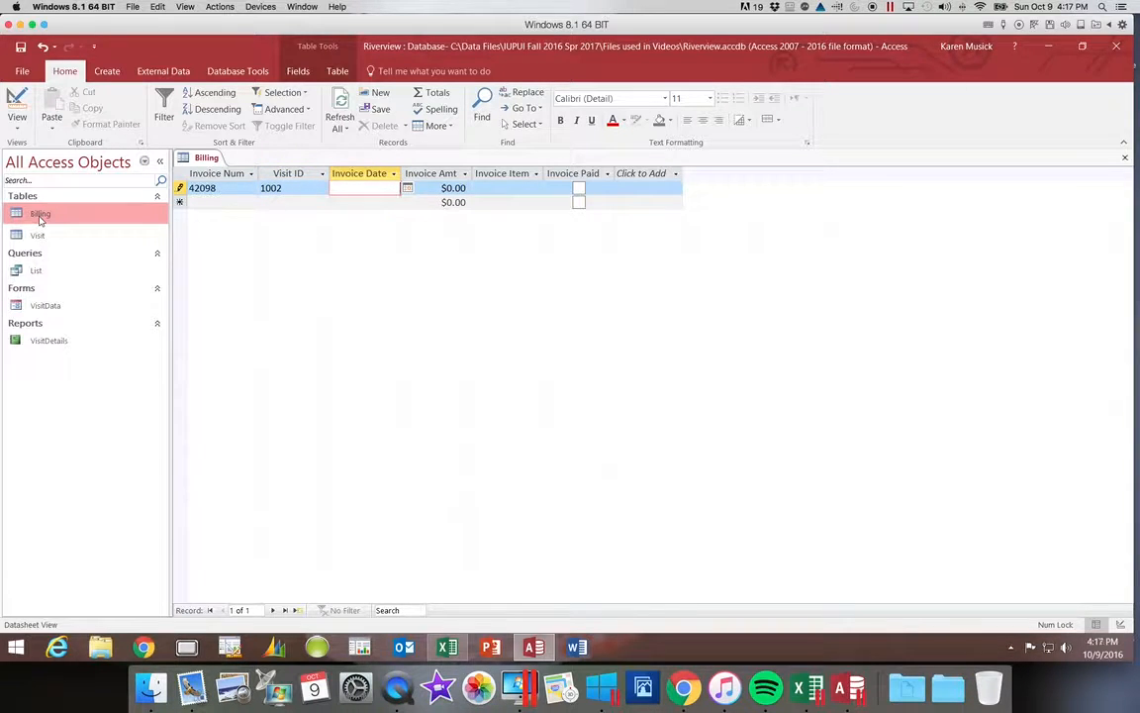
text(11/9/16)
key(Tab)
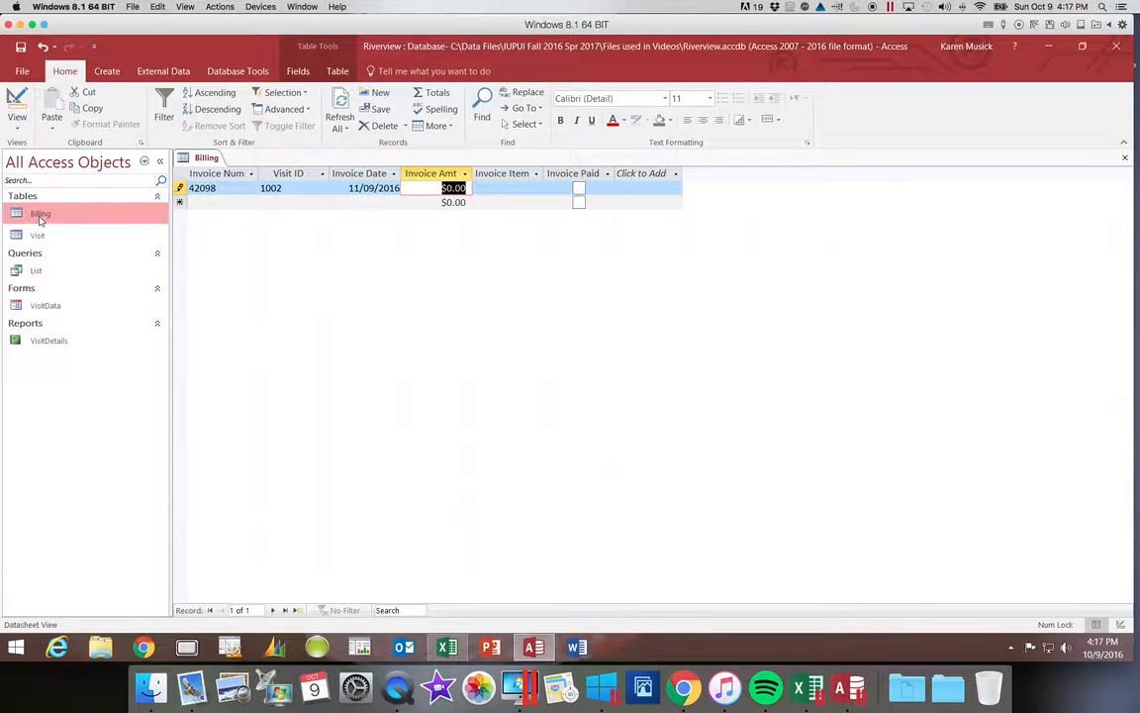
Complete the record for invoice 42098 with amount $50.00 and item "Lab work", and mark the invoice as paid.
text(50)
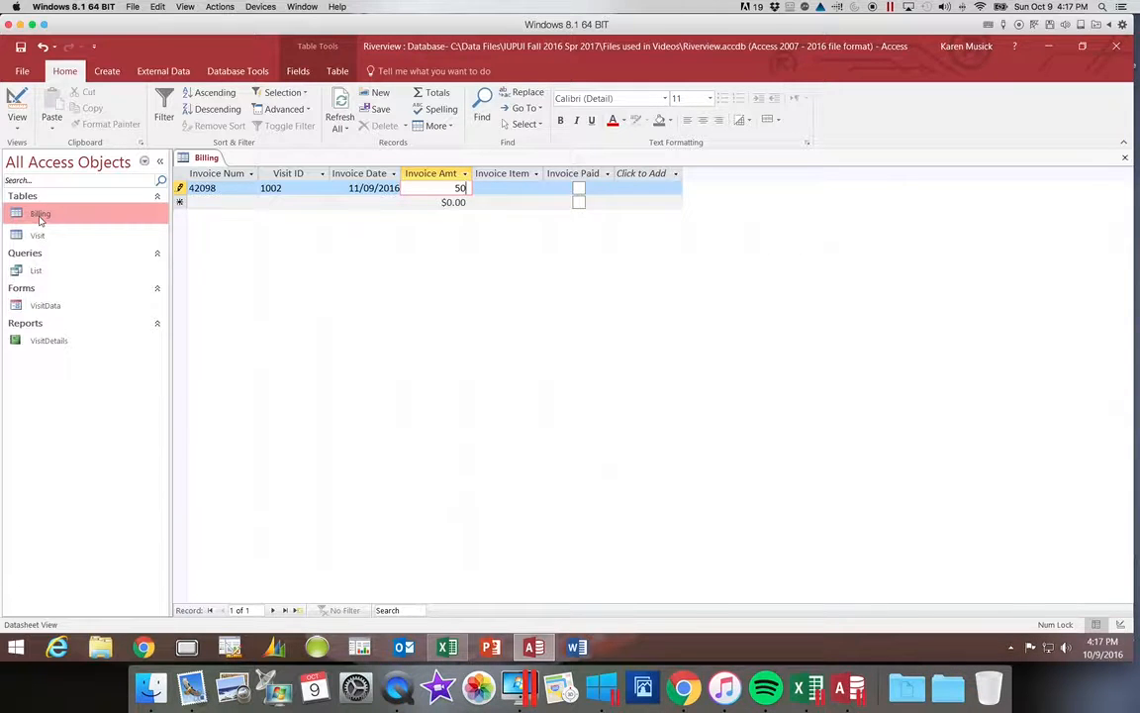
key(Tab)
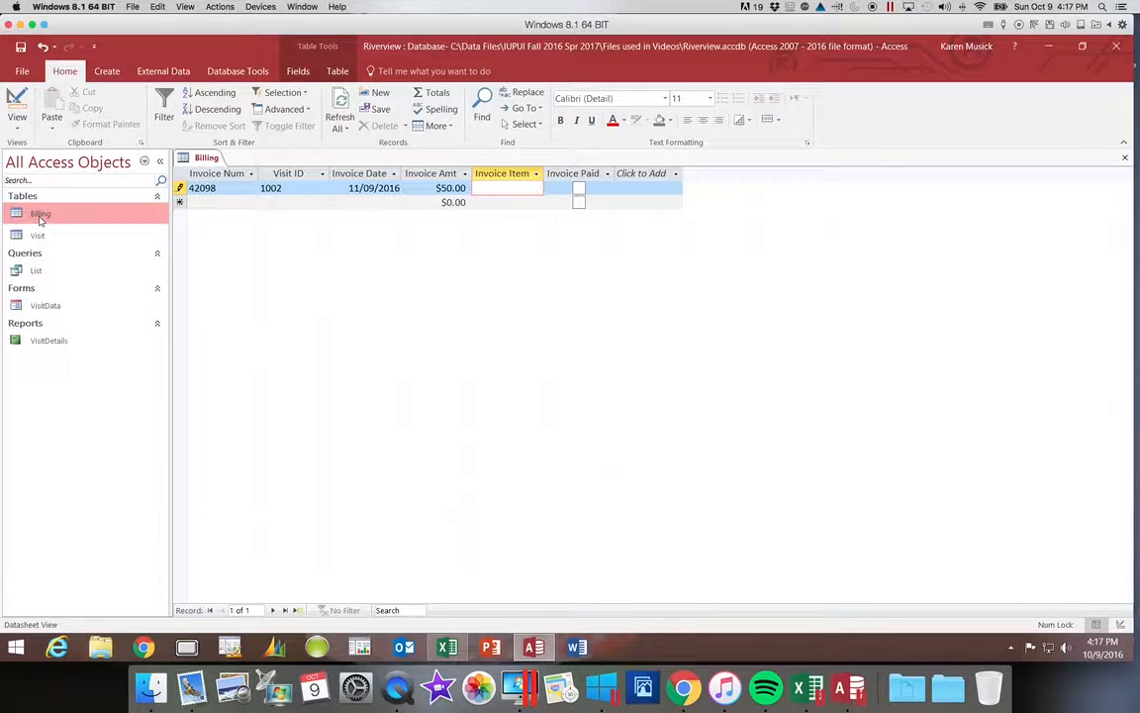
text(Lab work)
key(Tab)
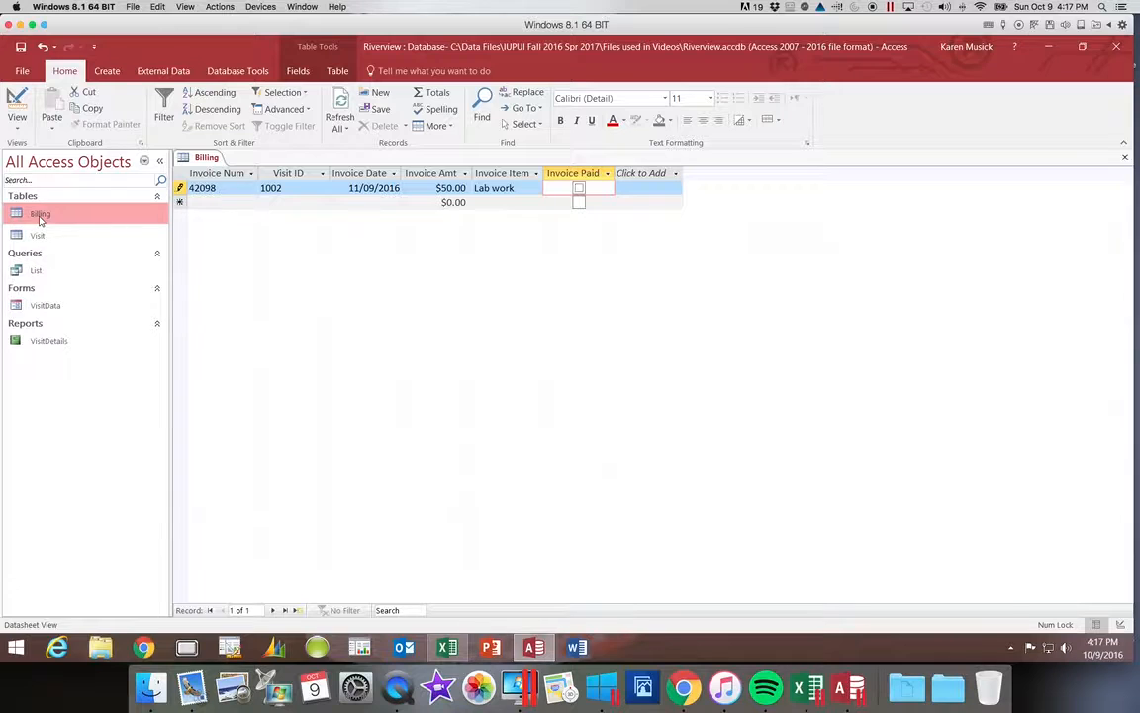
key(space)
key(Tab)
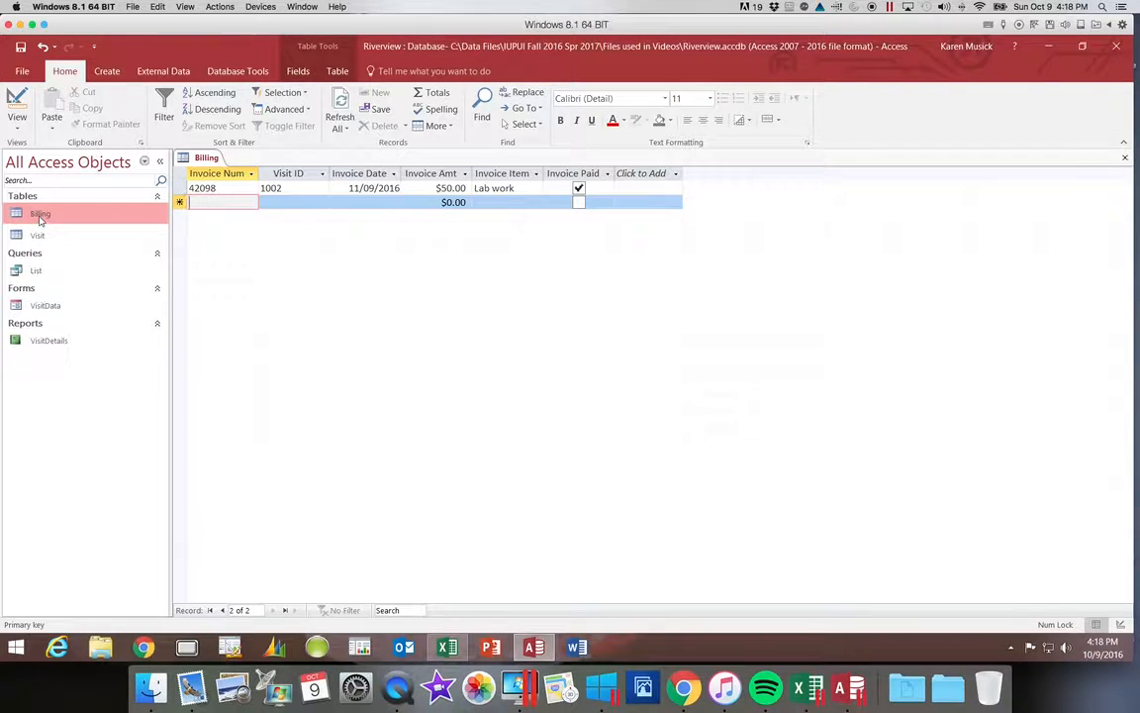
Add an unpaid billing record: invoice number 42125, visit ID 1012, date 11/21/2016, amount $50.00, item "Off-site visit".
text(42125)
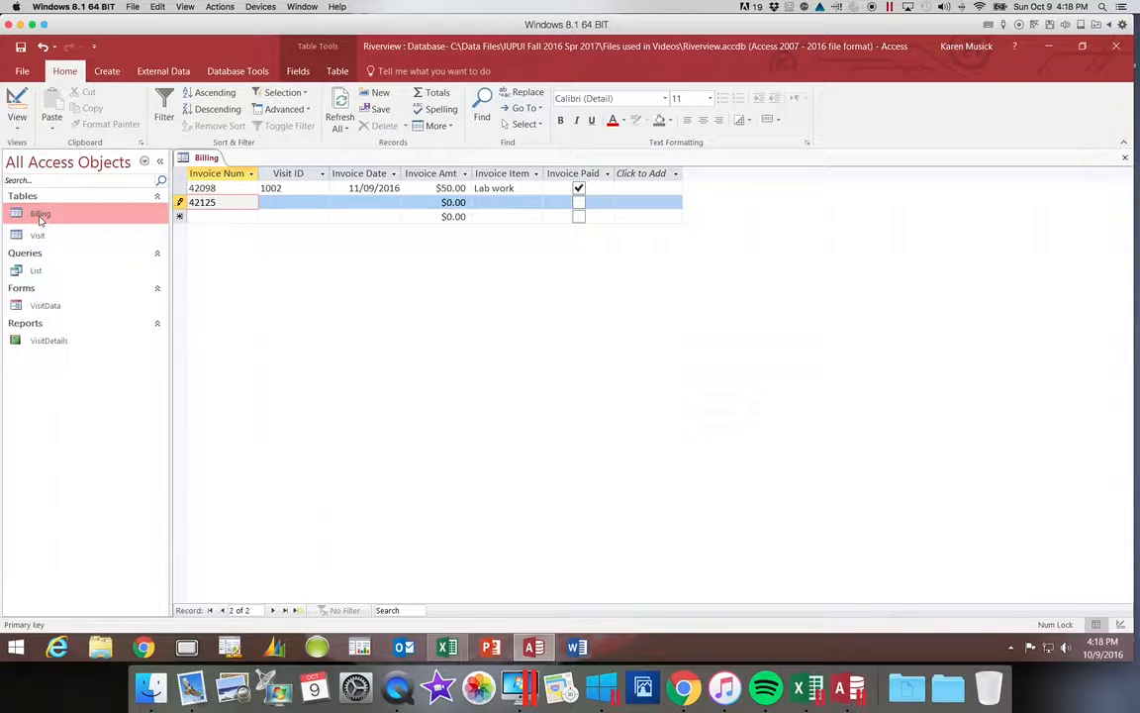
key(Tab)
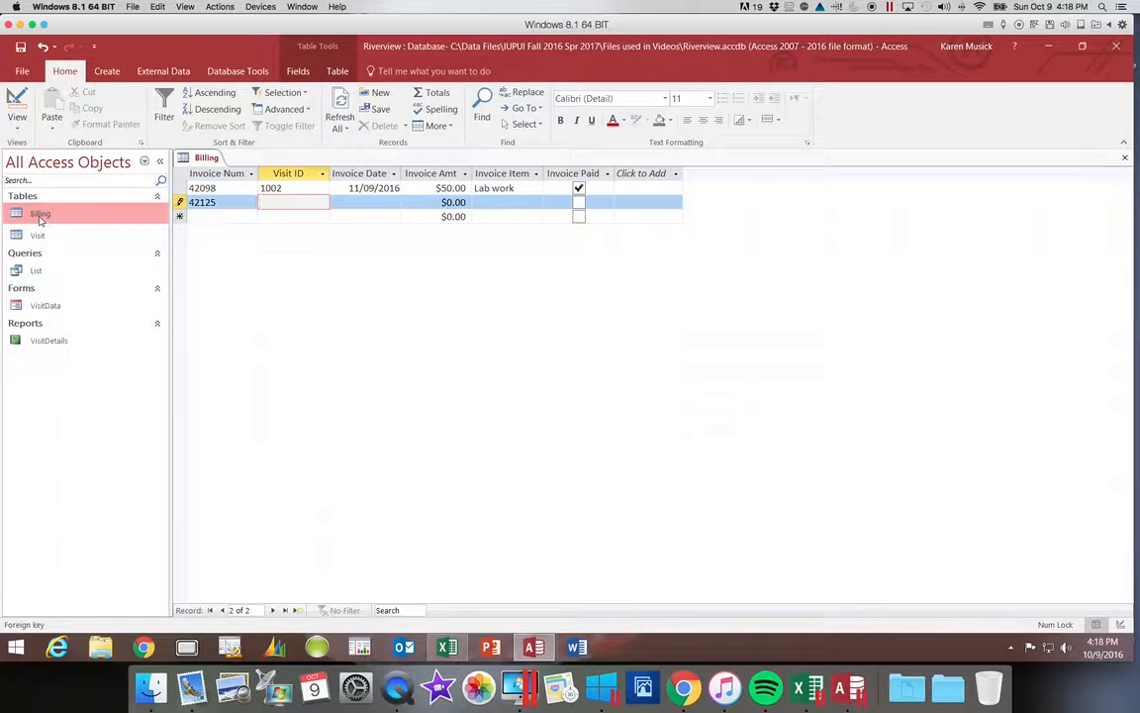
text(1012)
key(Tab)
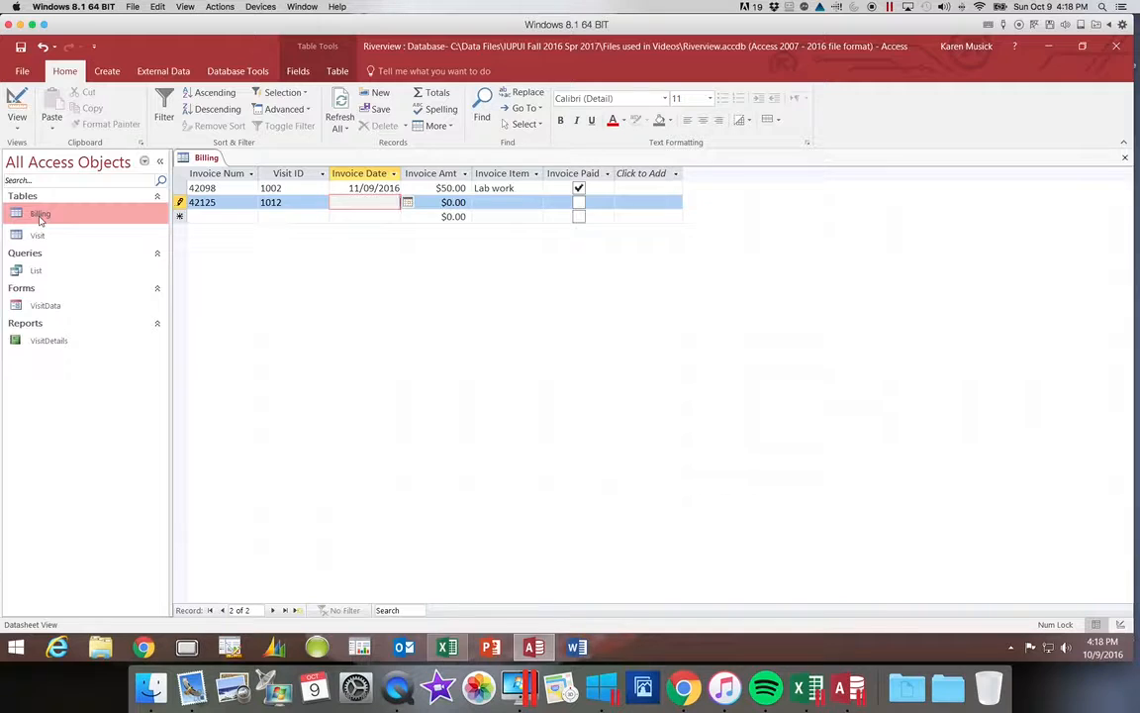
text(11/21/16)
key(Tab)
text(50)
key(Tab)
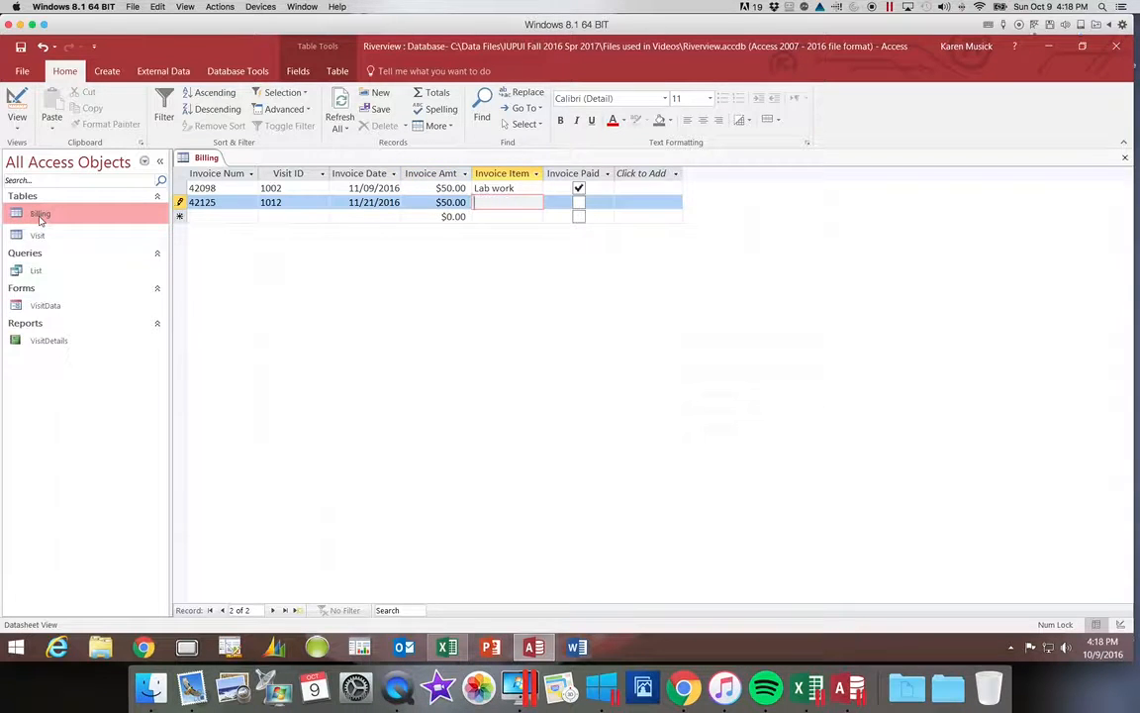
text(Off-site visit)
key(Tab)
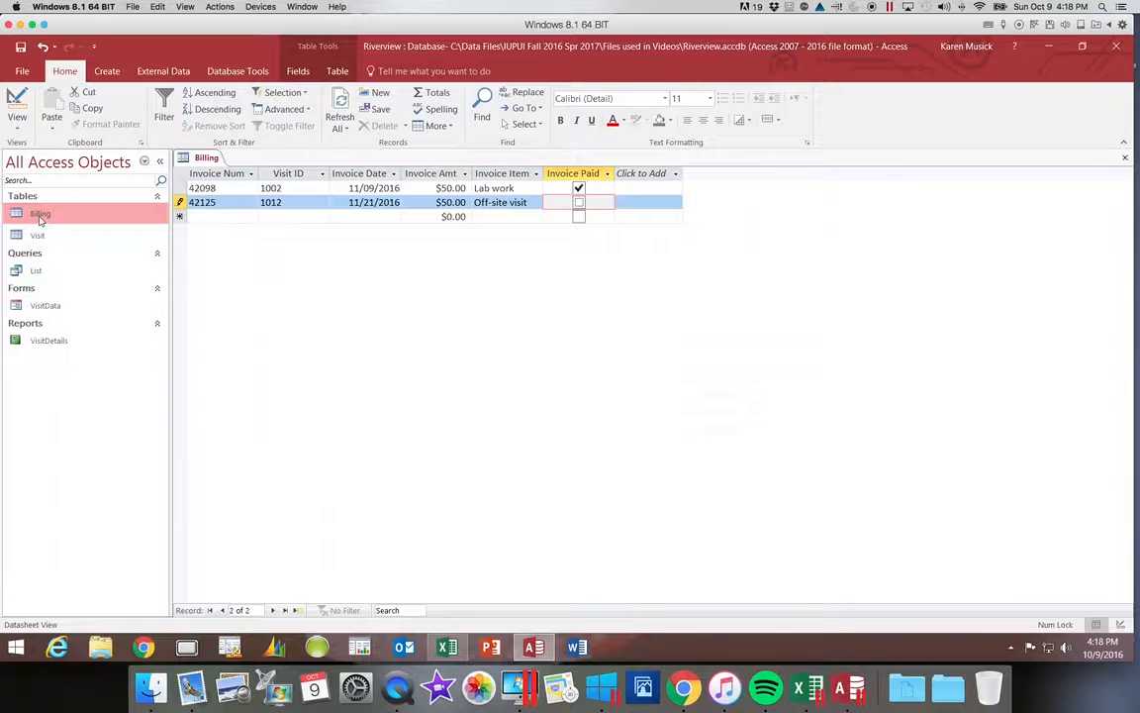
key(Tab)
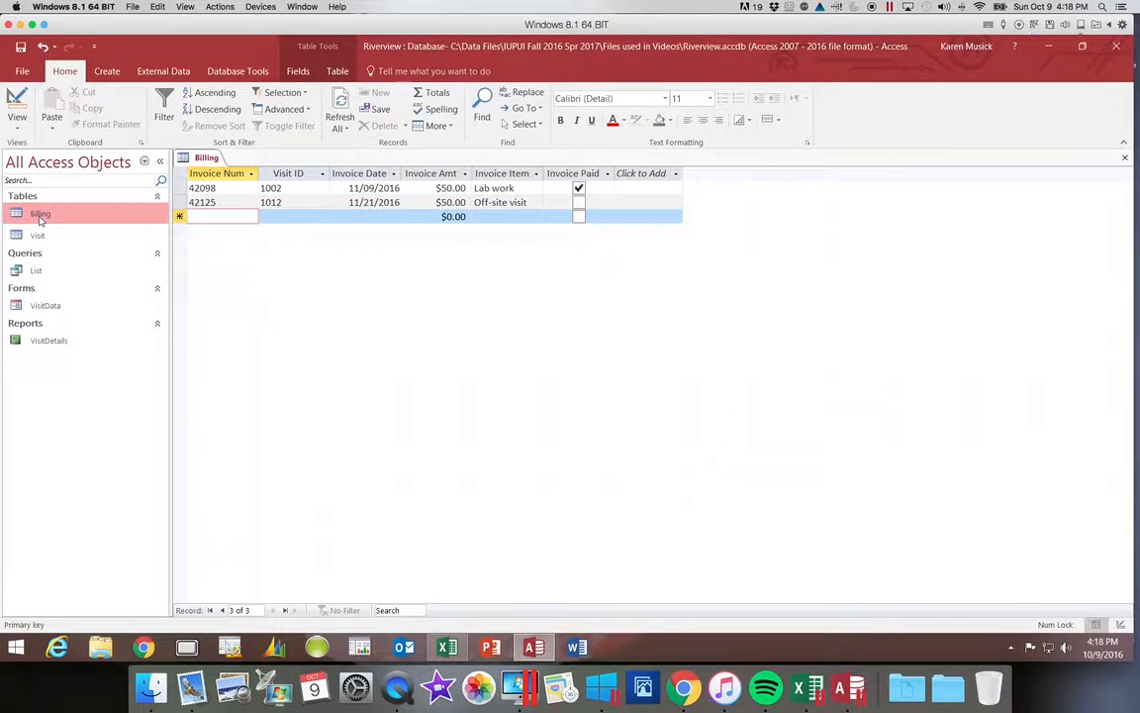
Start a third billing record with invoice number 42271, visit ID 1077 and invoice date 12/15/2016.
text(42271)
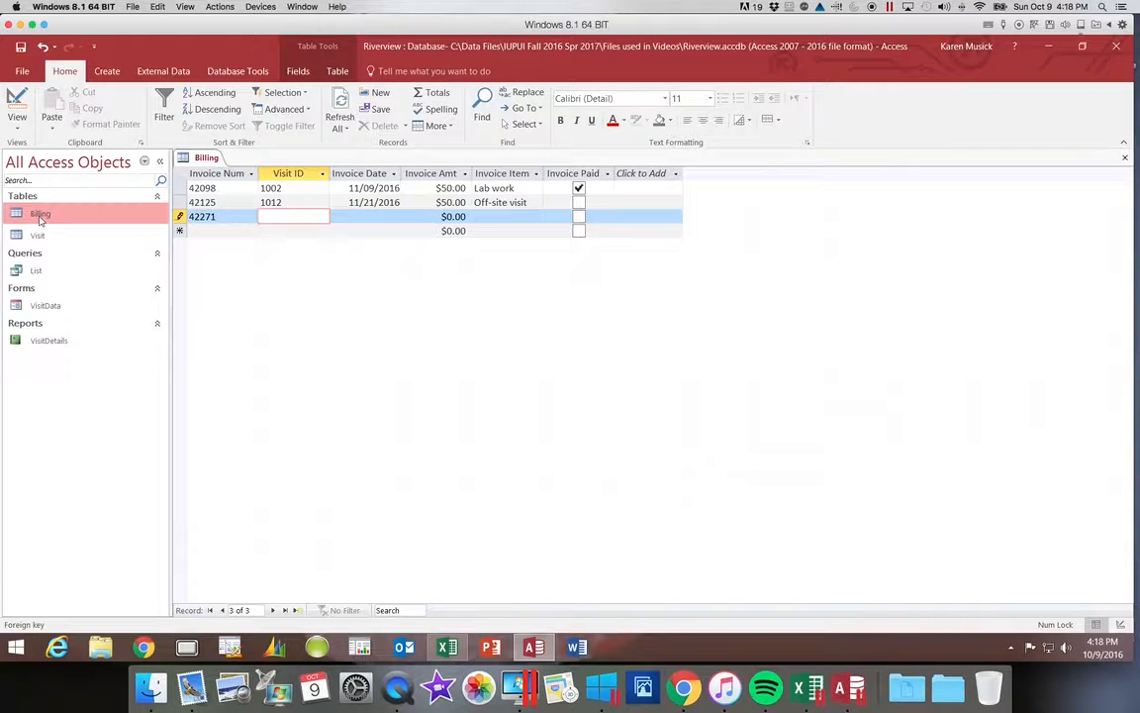
text(1077)
key(Tab)
text(12/15/)
text(2016)
key(Tab)
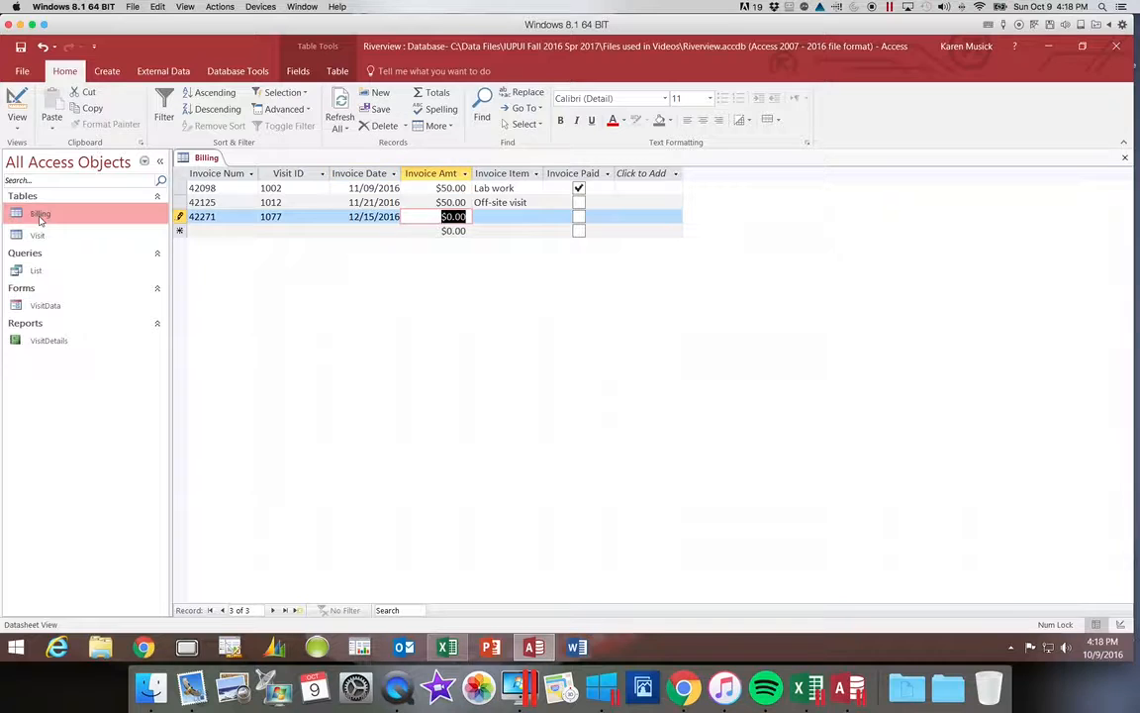
Complete the record for invoice 42271 with amount $45.00 and item "Flea & tick medications", and mark it as paid.
text(45)
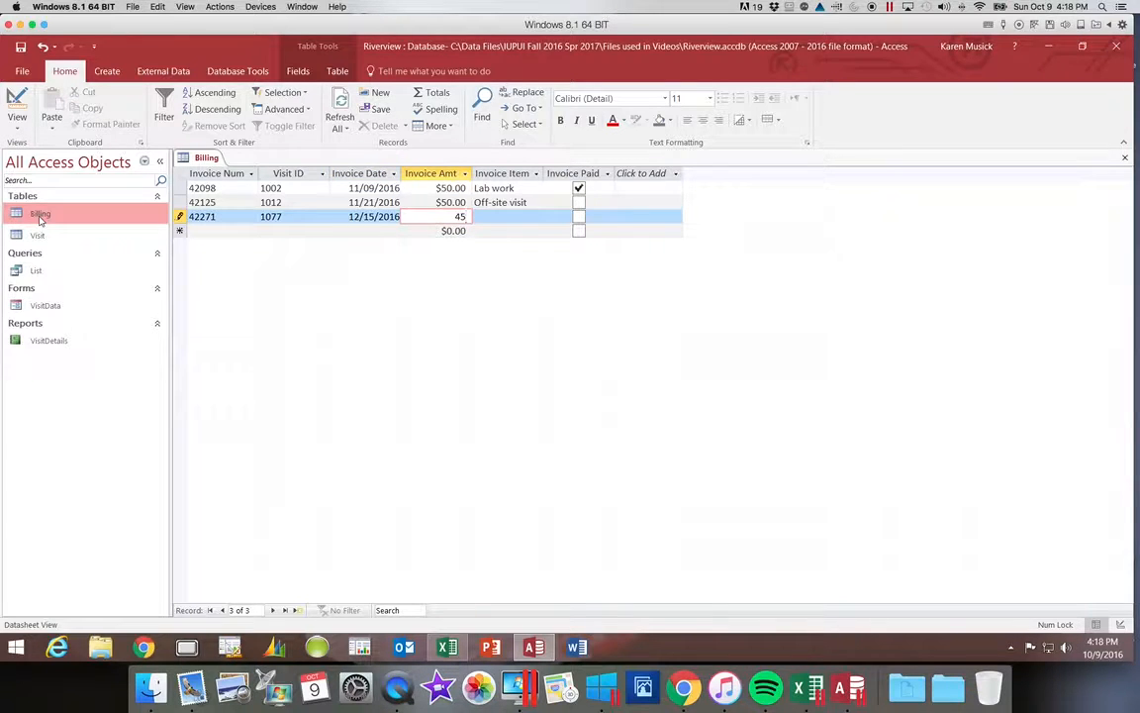
key(Tab)
text(Flea)
text( & tc)
text(k me)
text(dications)
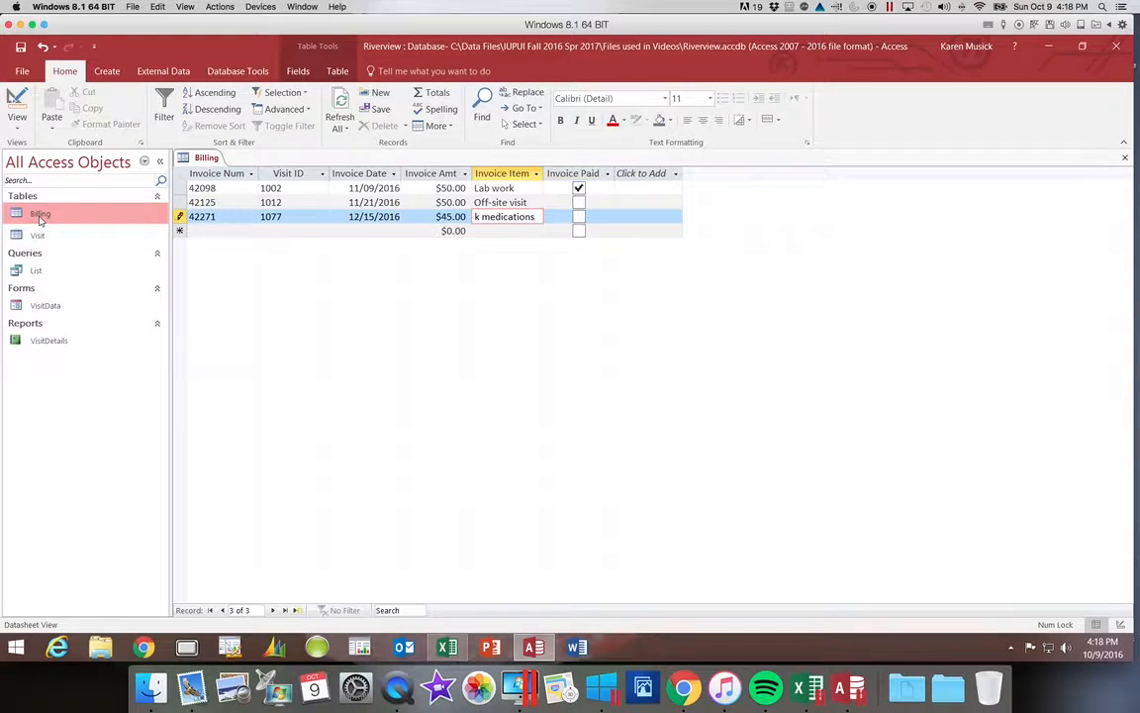
key(Tab)
key(space)
key(Tab)
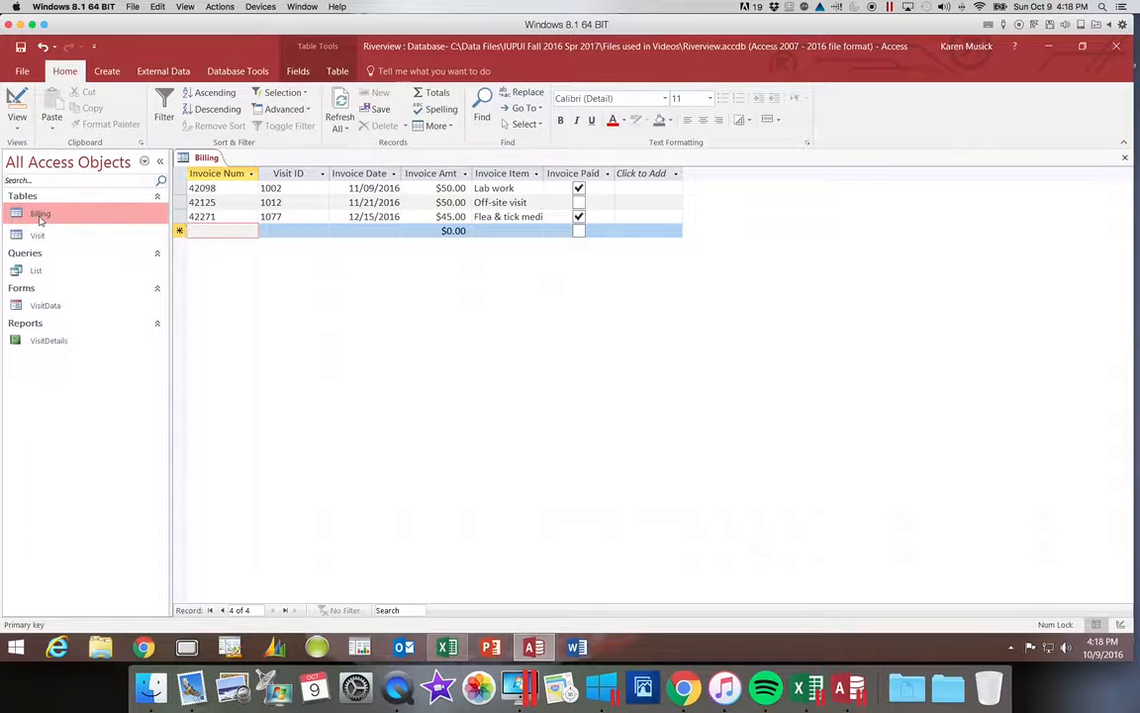
Start a fourth billing record with invoice number 42518, visit ID 1181 and invoice date 01/26/2017.
text(42518)
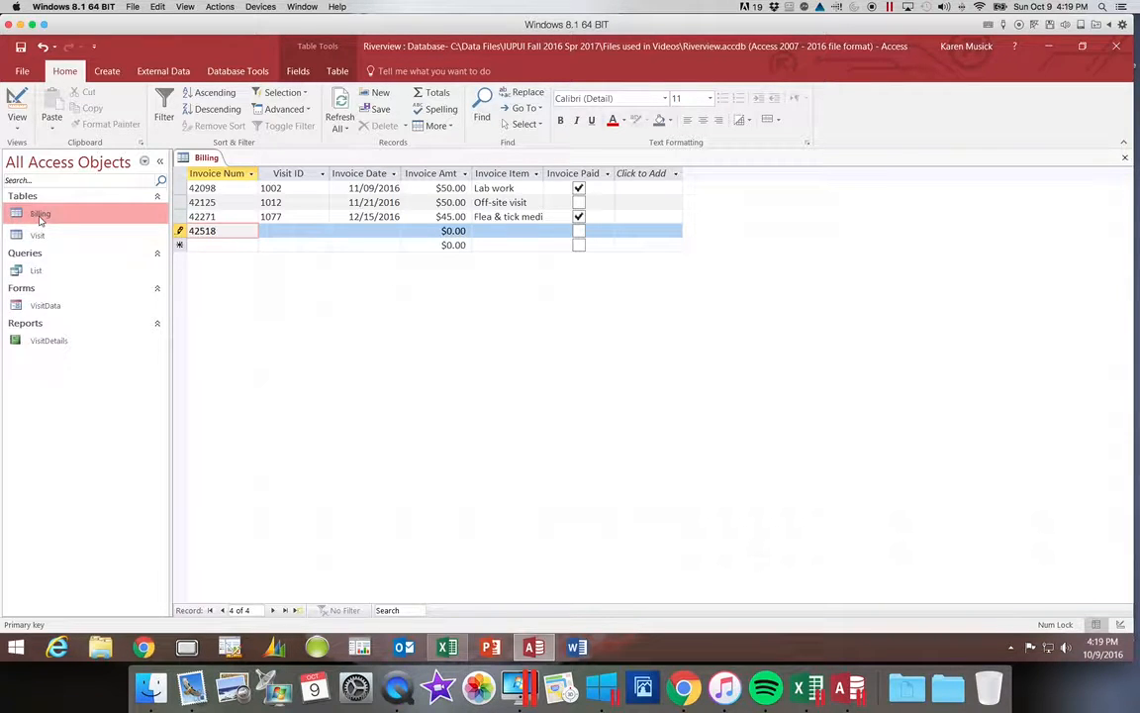
key(Tab)
text(1181)
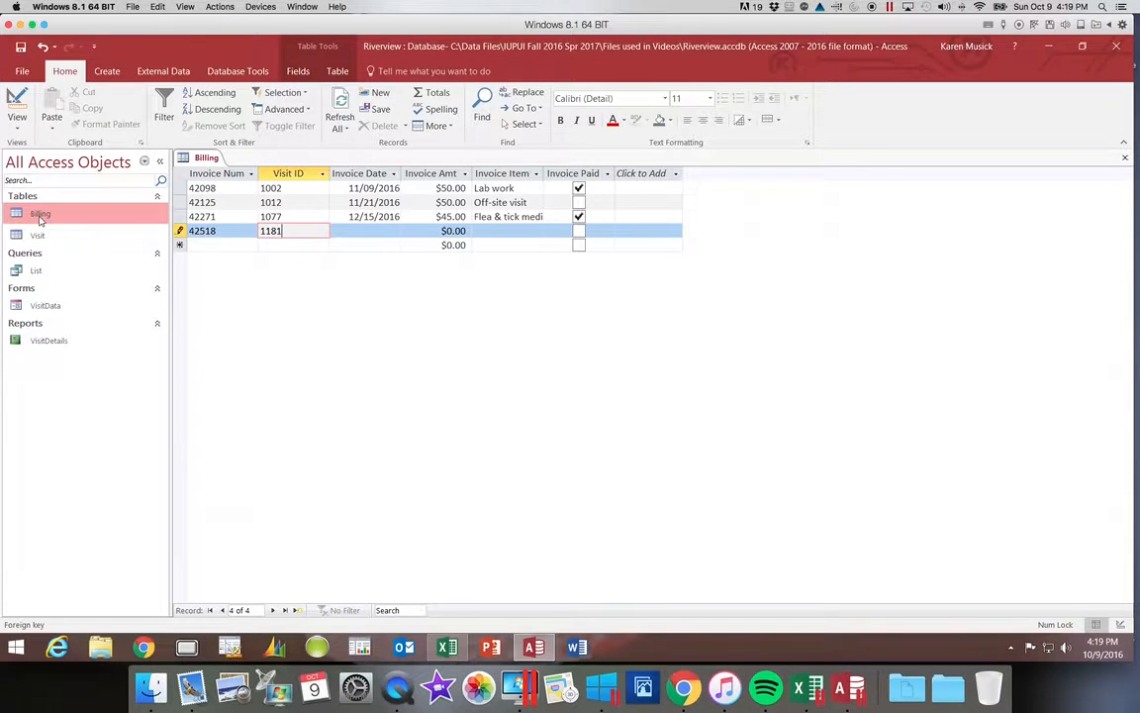
key(Tab)
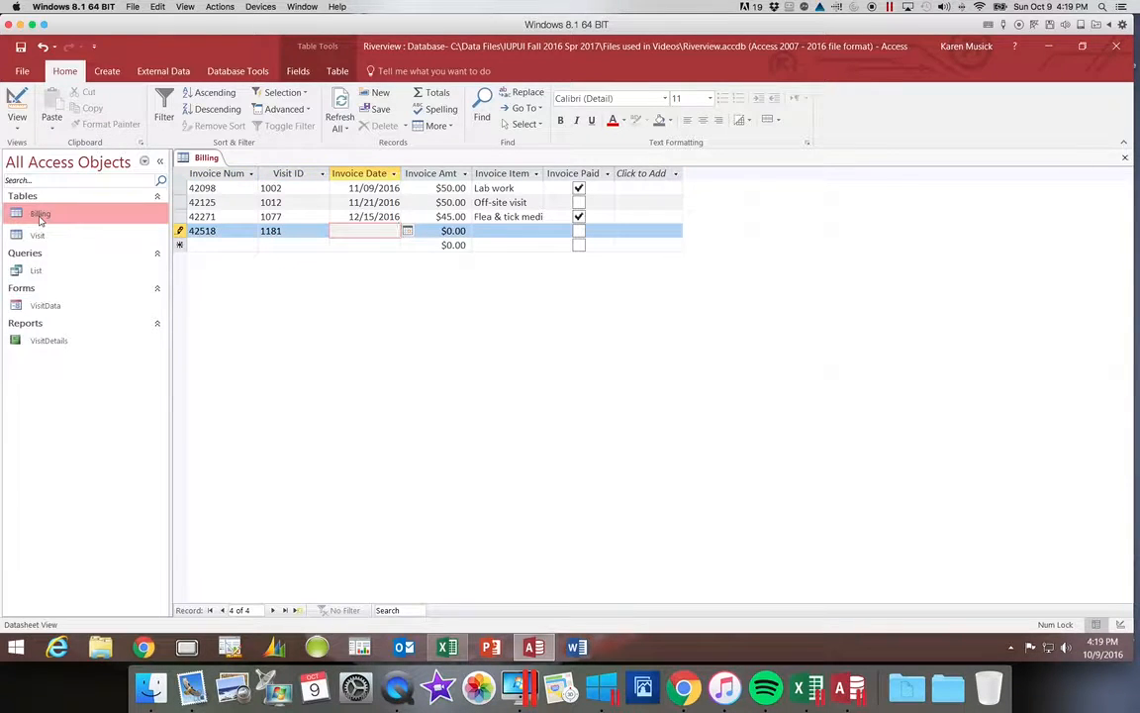
text(1)
text(/26/2017)
key(Tab)
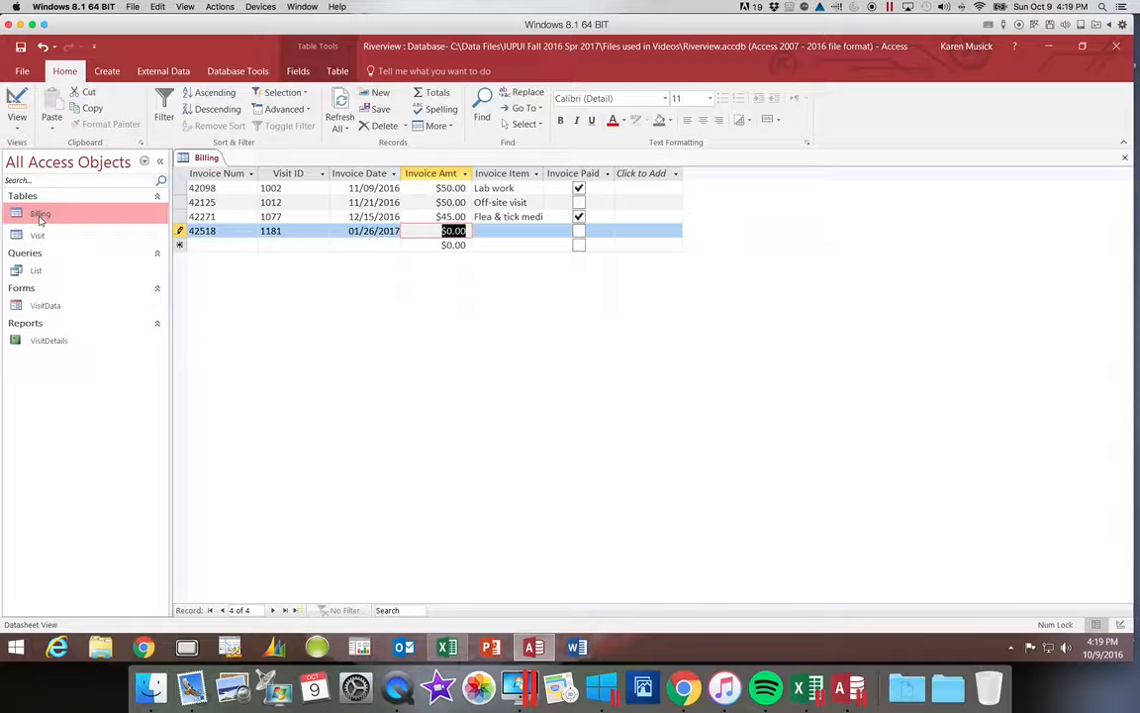
Complete the unpaid record for invoice 42518 with amount $35.00 and item "Heartworm medications", and close the Billing table.
text(35)
key(Tab)
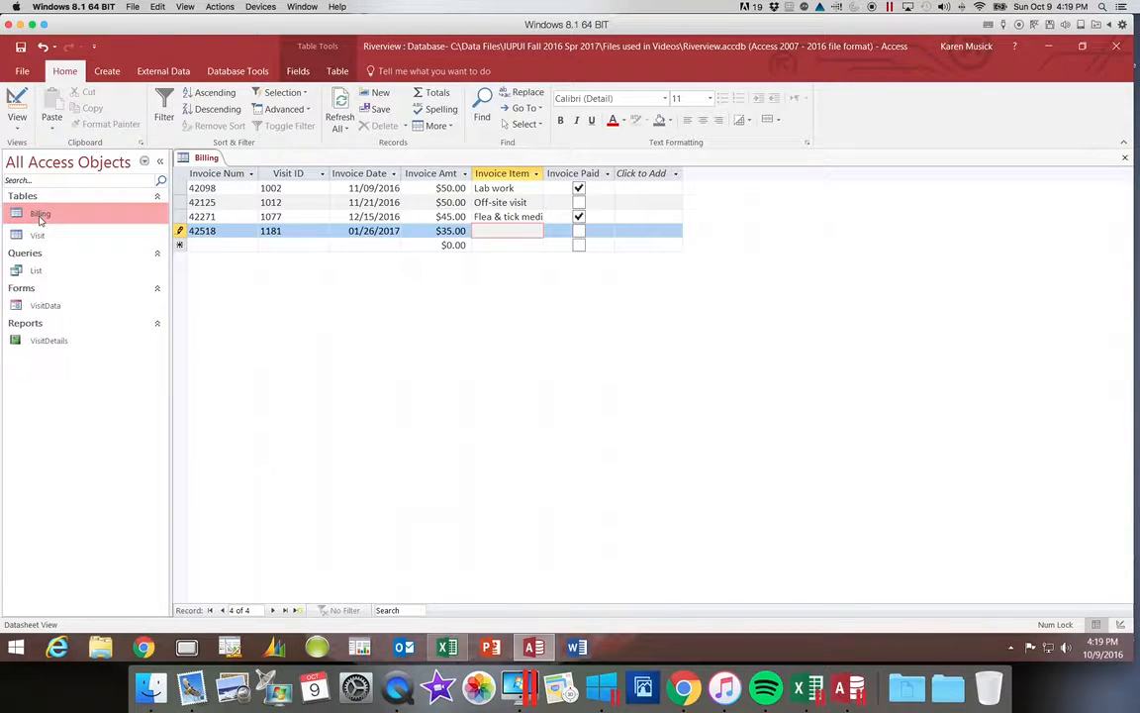
text(Heartworm medications)
key(Tab)
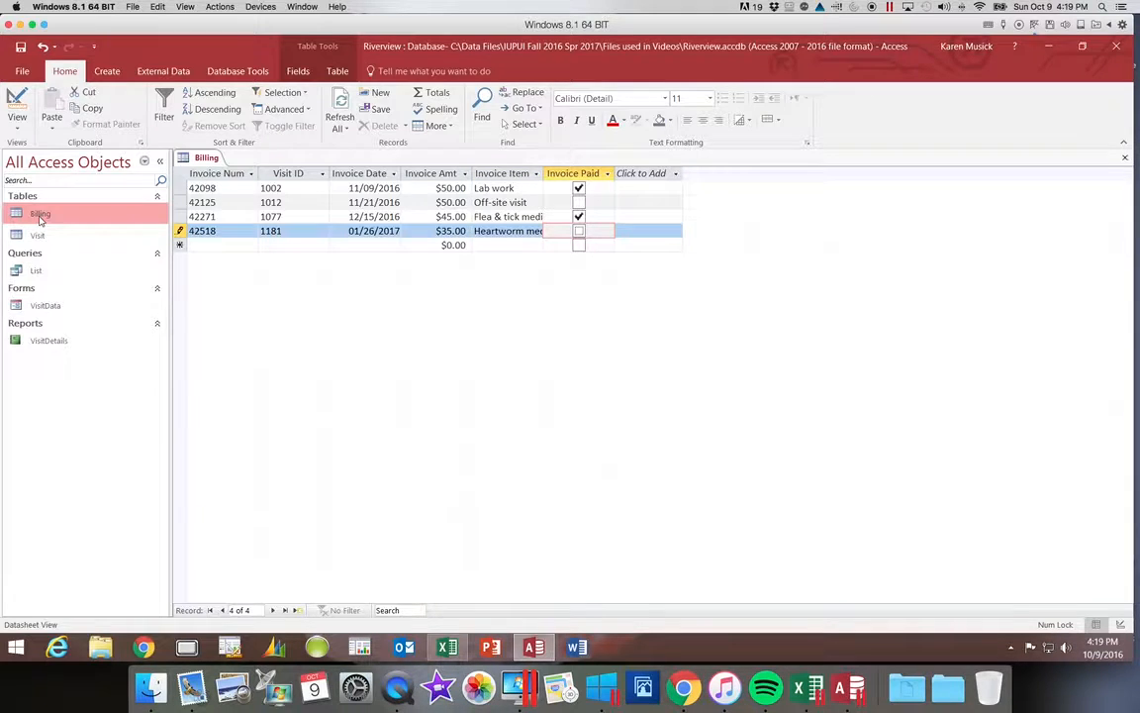
key(Tab)
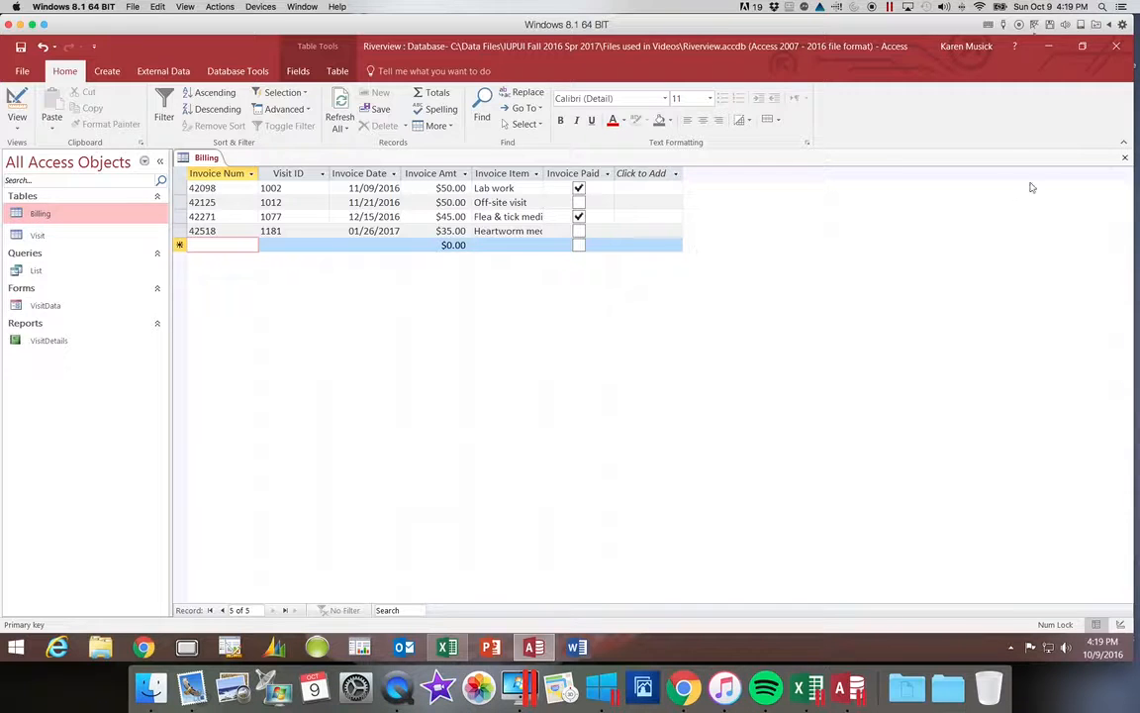
click(1125, 158)
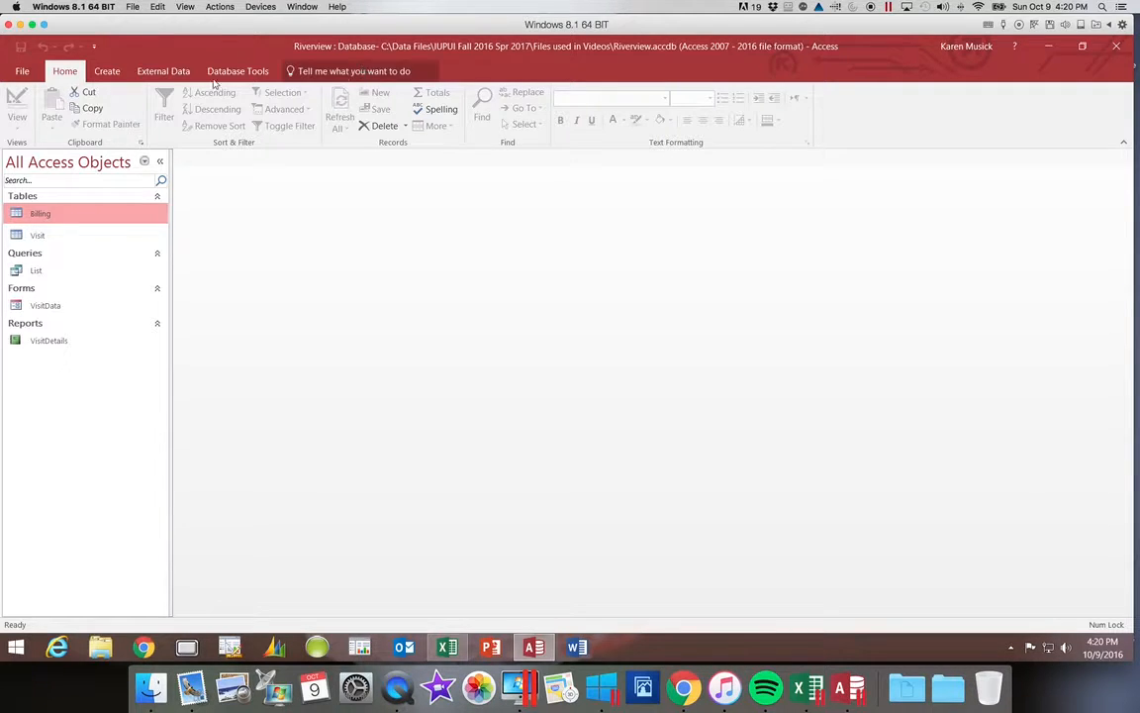
Start an Excel spreadsheet import and browse for the source file in C:\Data Files\IUPUI Fall 2016 Spr 2017.
click(159, 73)
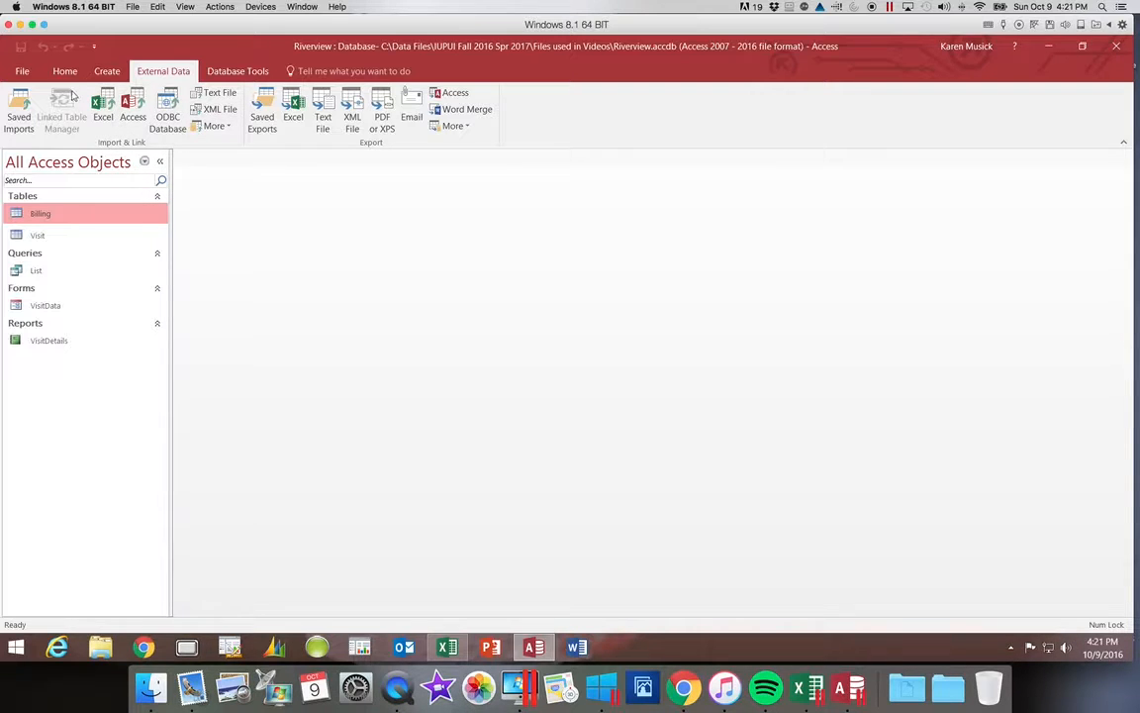
click(104, 110)
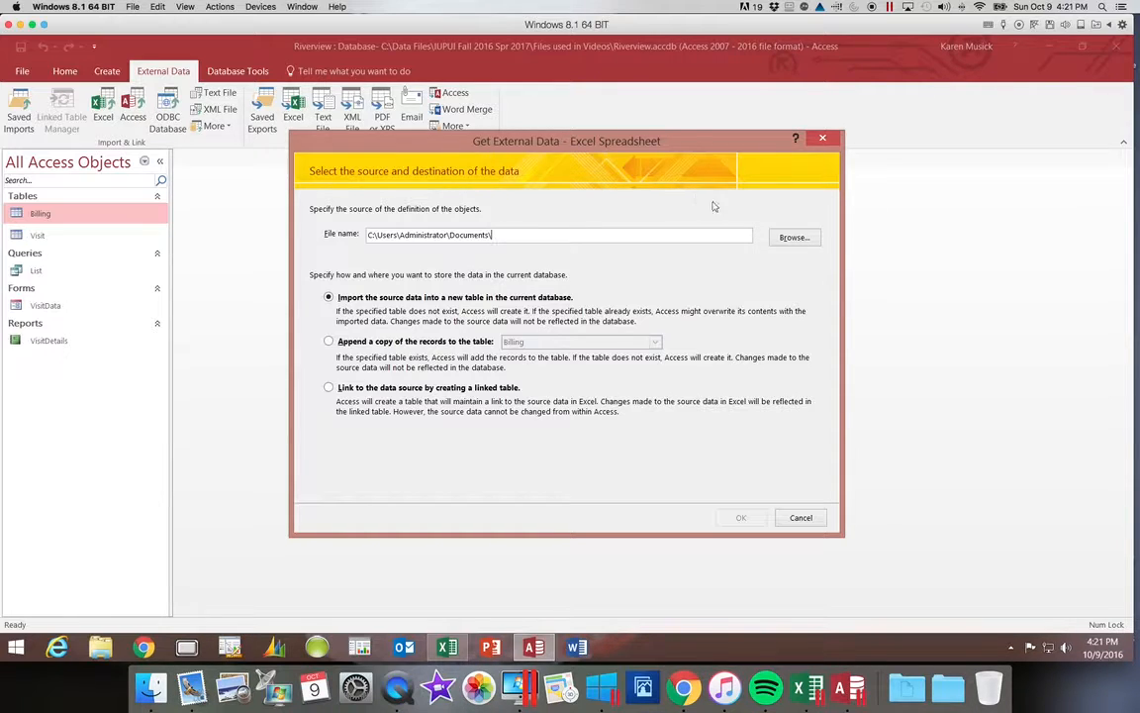
click(799, 243)
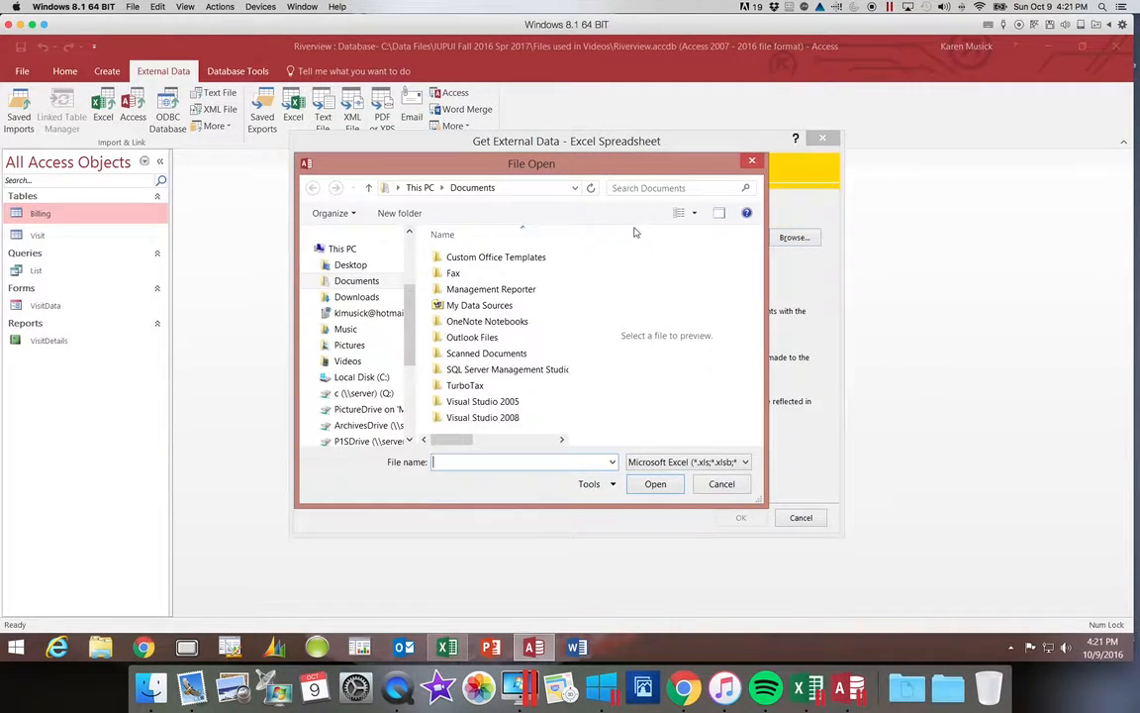
click(368, 378)
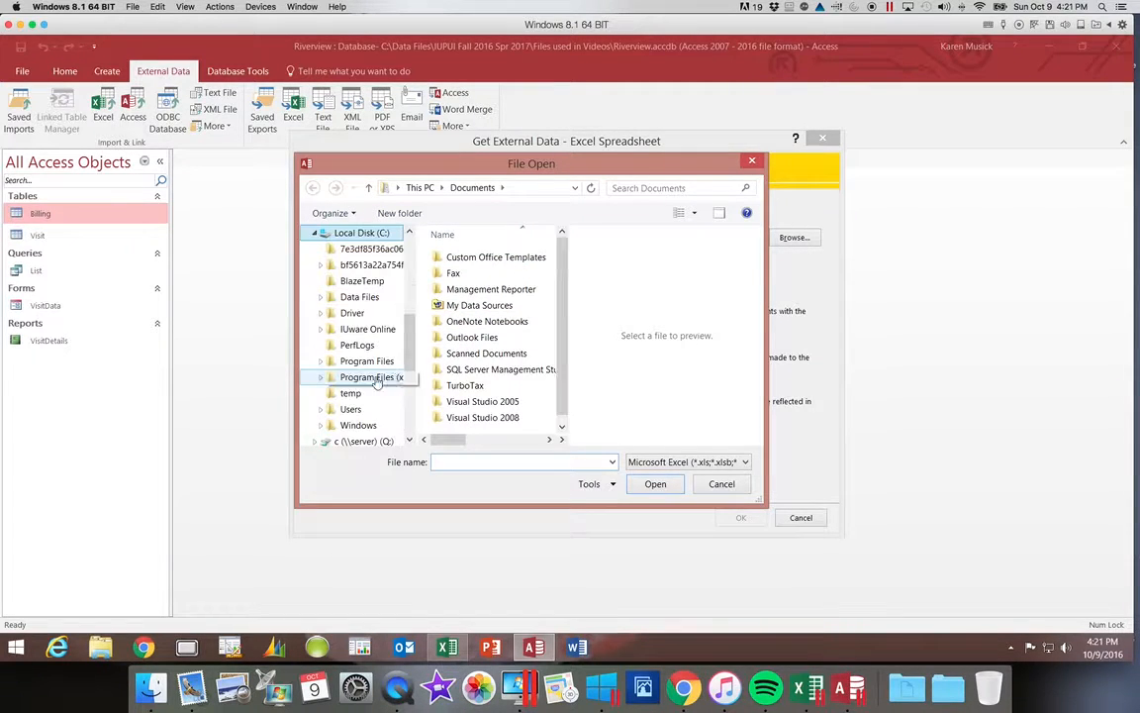
double_click(463, 305)
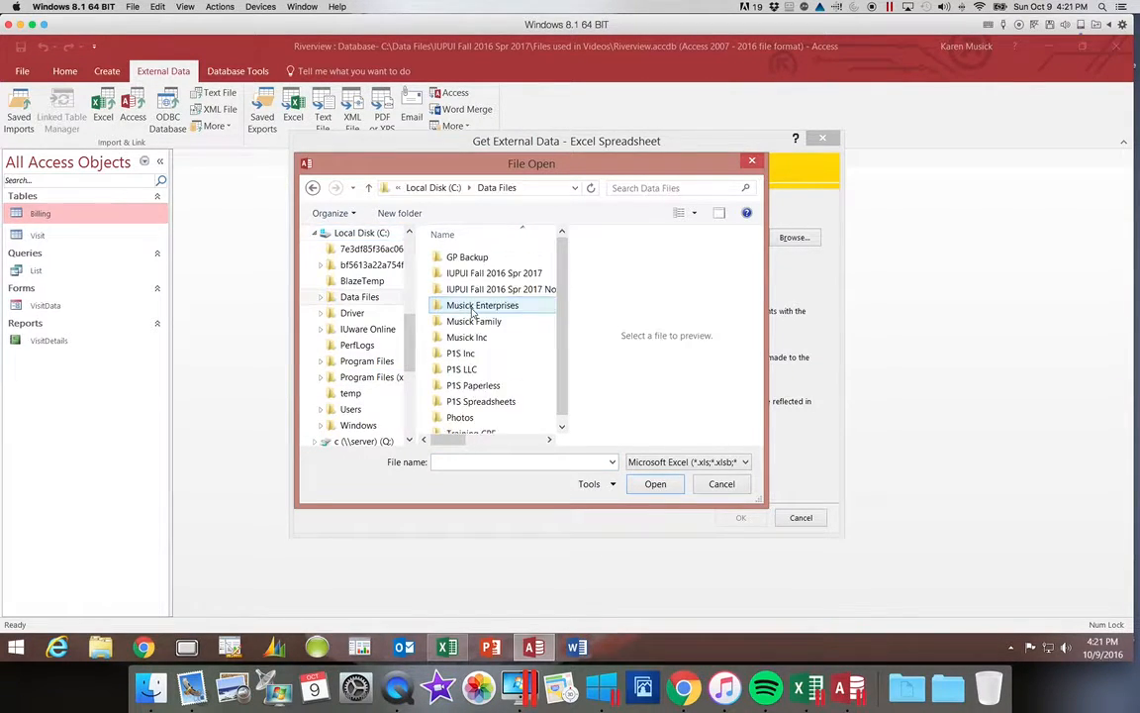
double_click(481, 275)
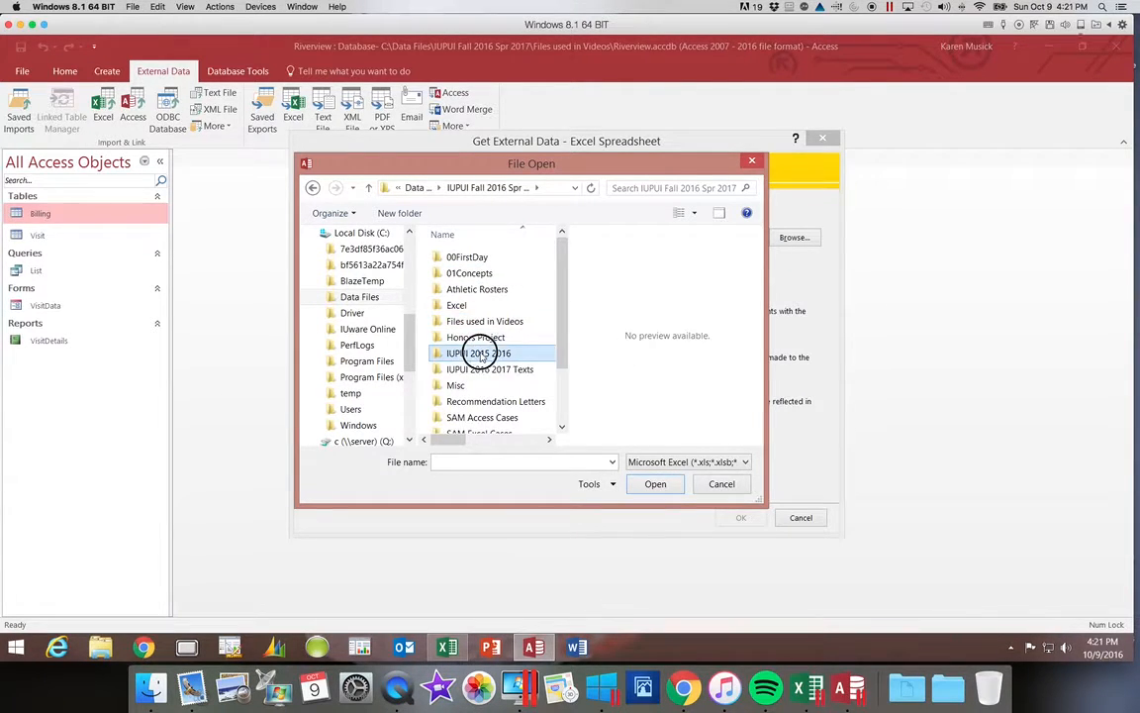
Choose Invoices.xlsx from the Files used in Videos folder as the import's source file.
double_click(479, 354)
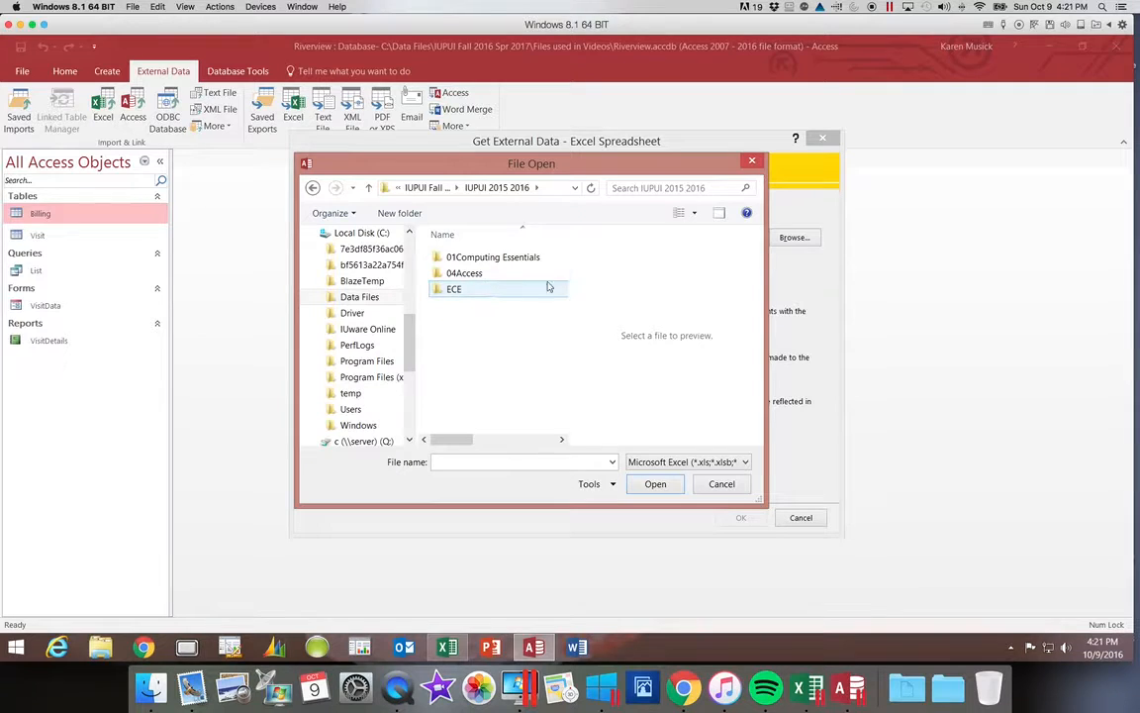
click(424, 187)
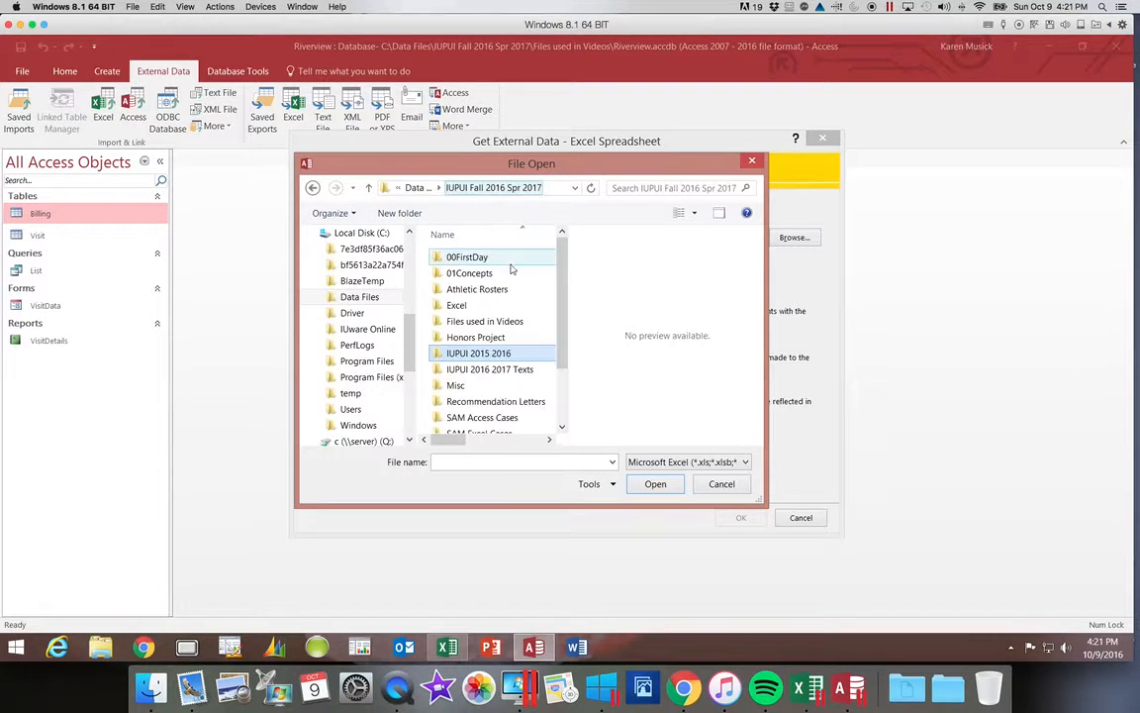
double_click(493, 321)
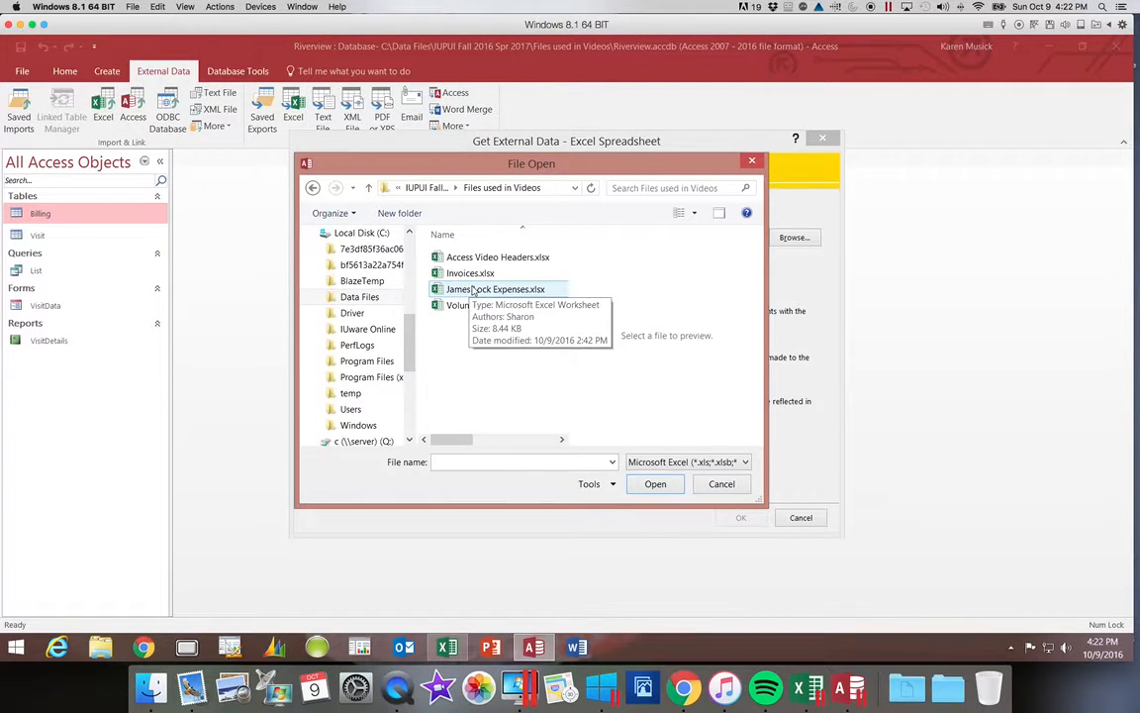
click(476, 275)
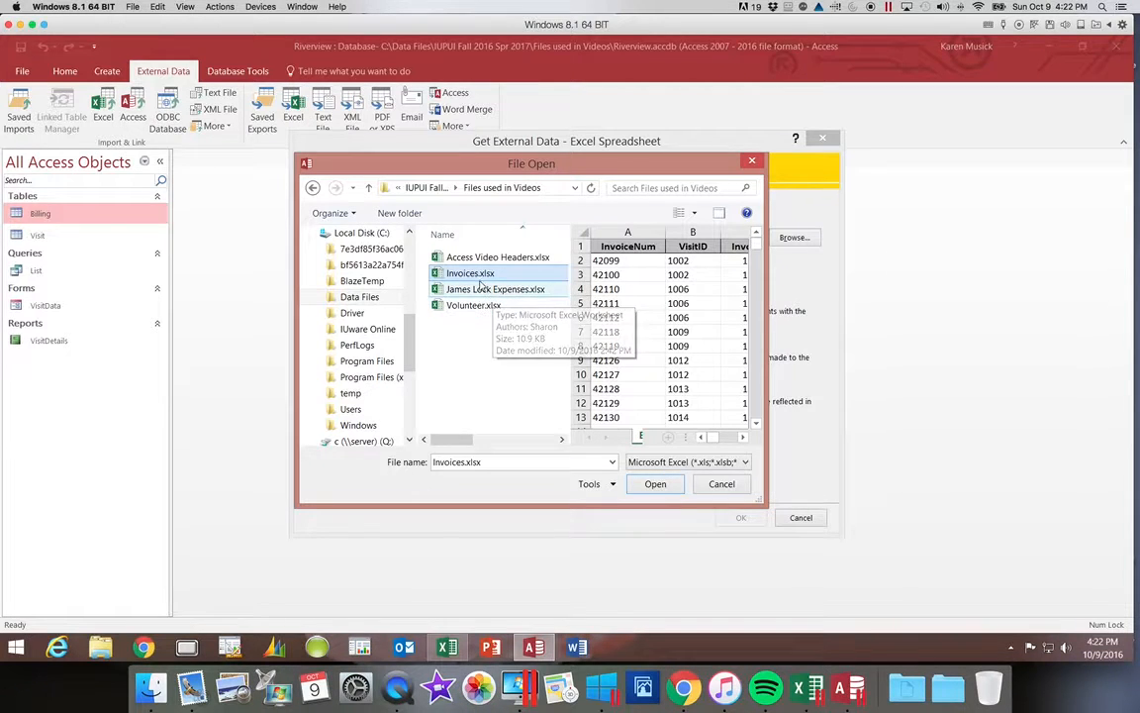
click(655, 484)
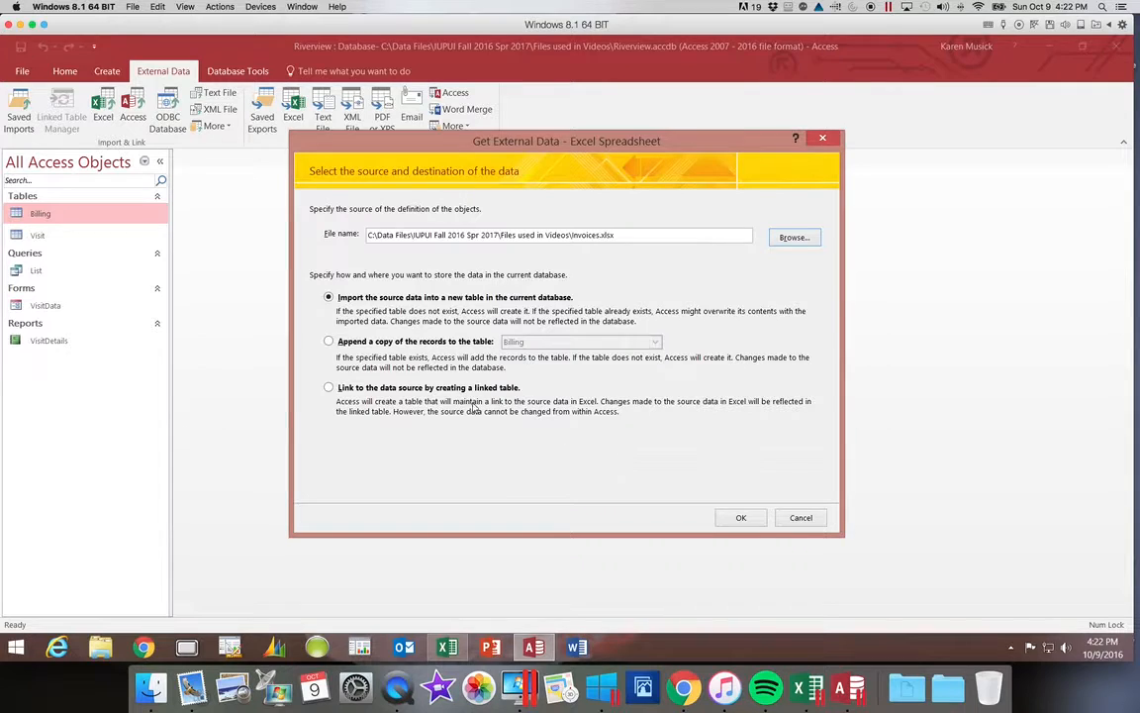
Set the import to append a copy of the records to the Billing table and proceed to the import wizard.
click(336, 343)
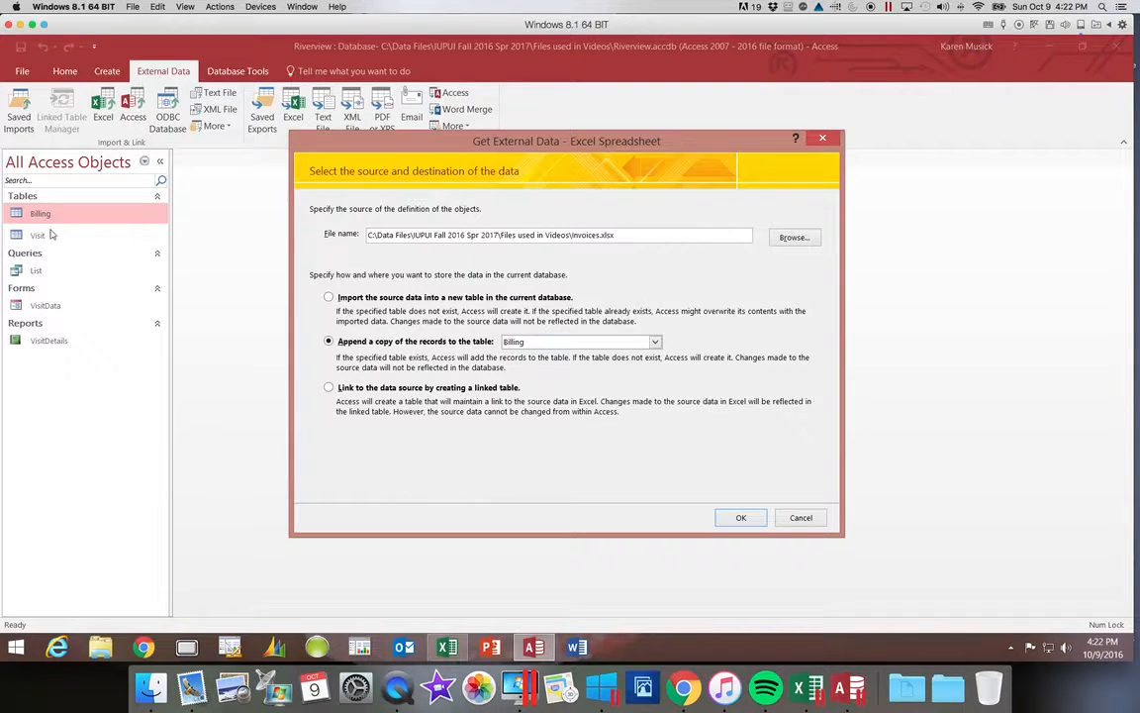
click(654, 342)
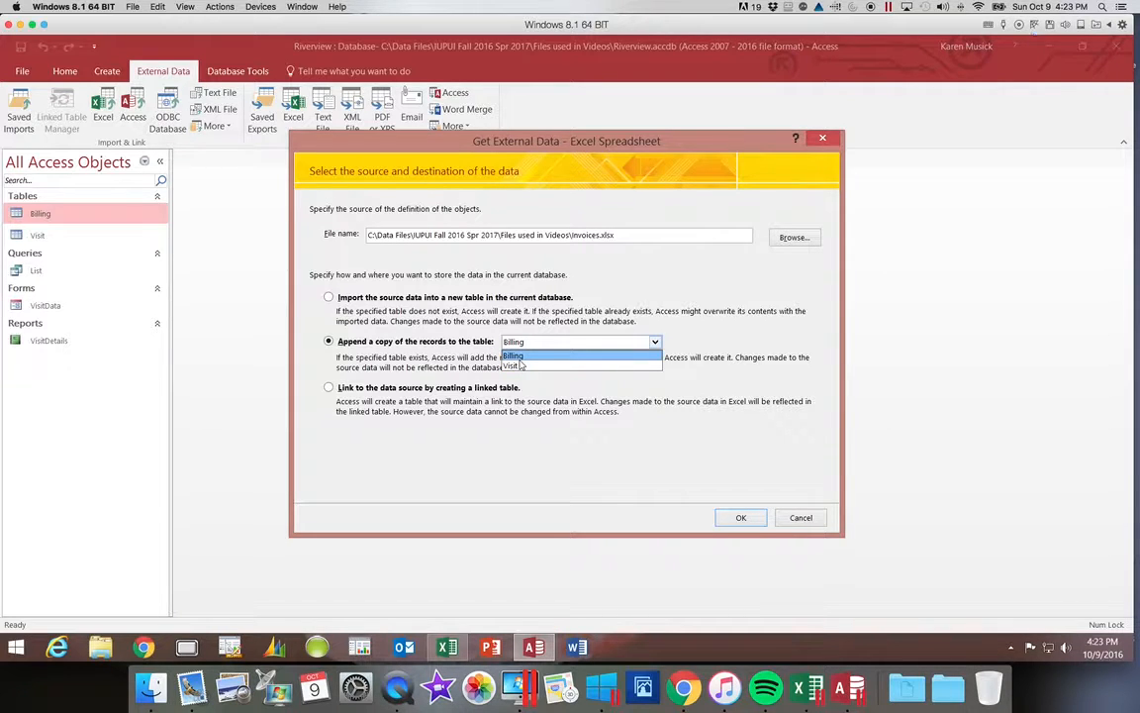
click(514, 355)
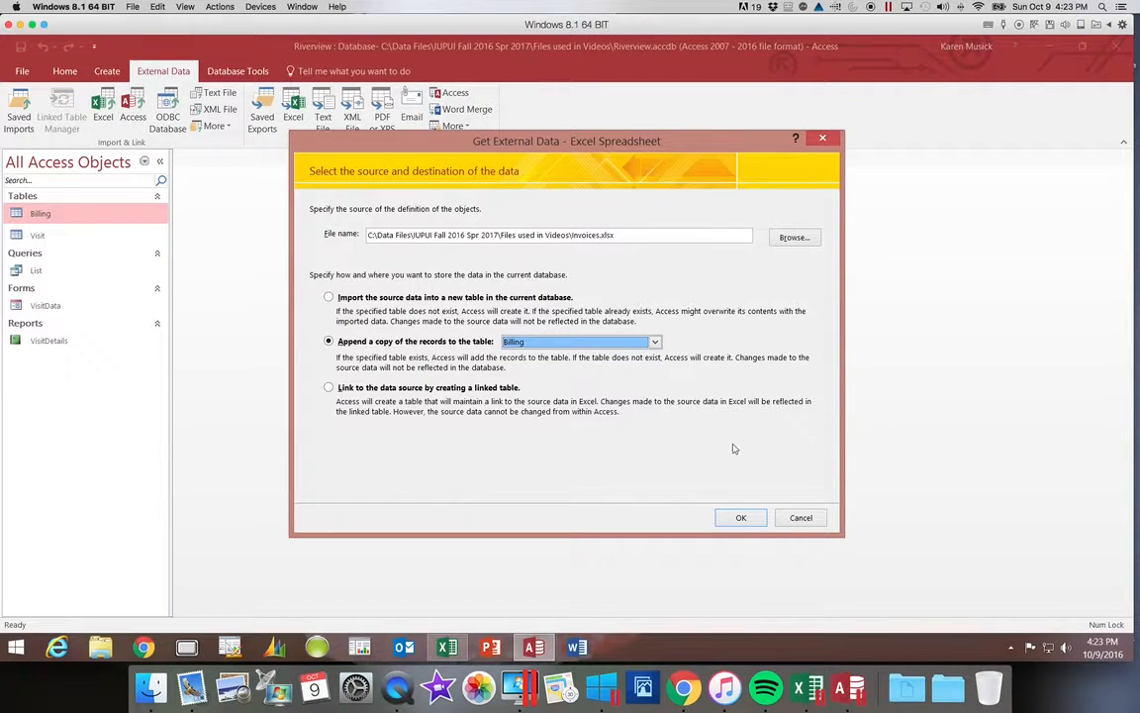
click(742, 518)
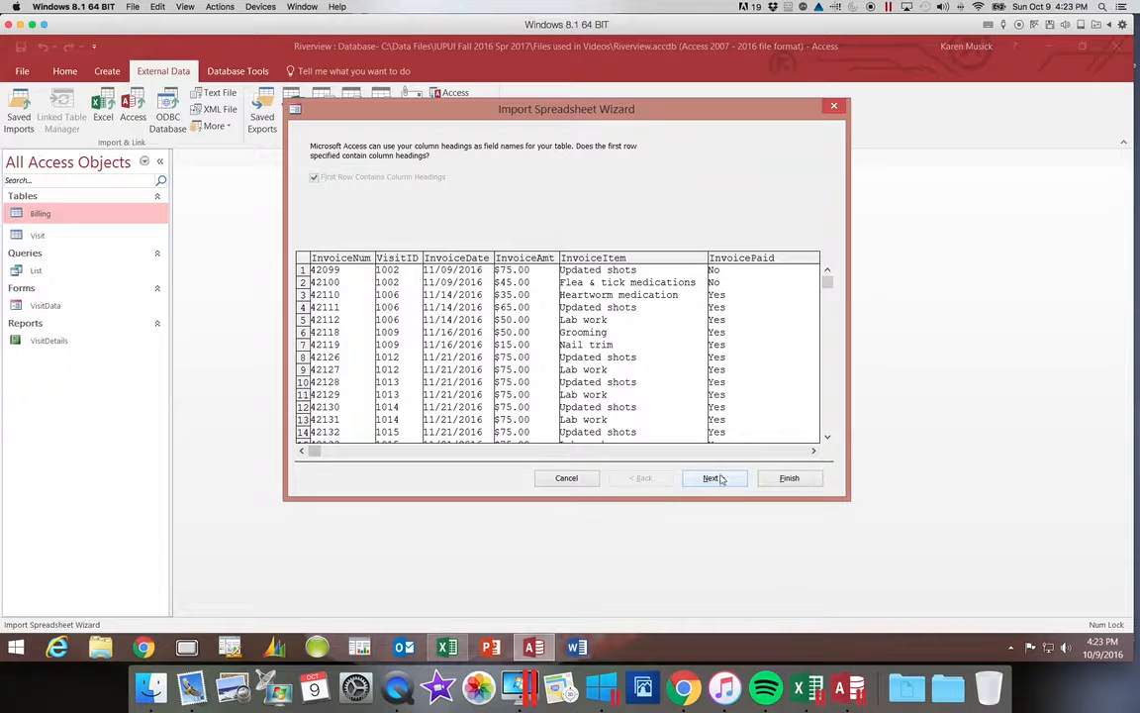
Complete the spreadsheet import into the Billing table without table analysis and without saving the import steps.
click(721, 480)
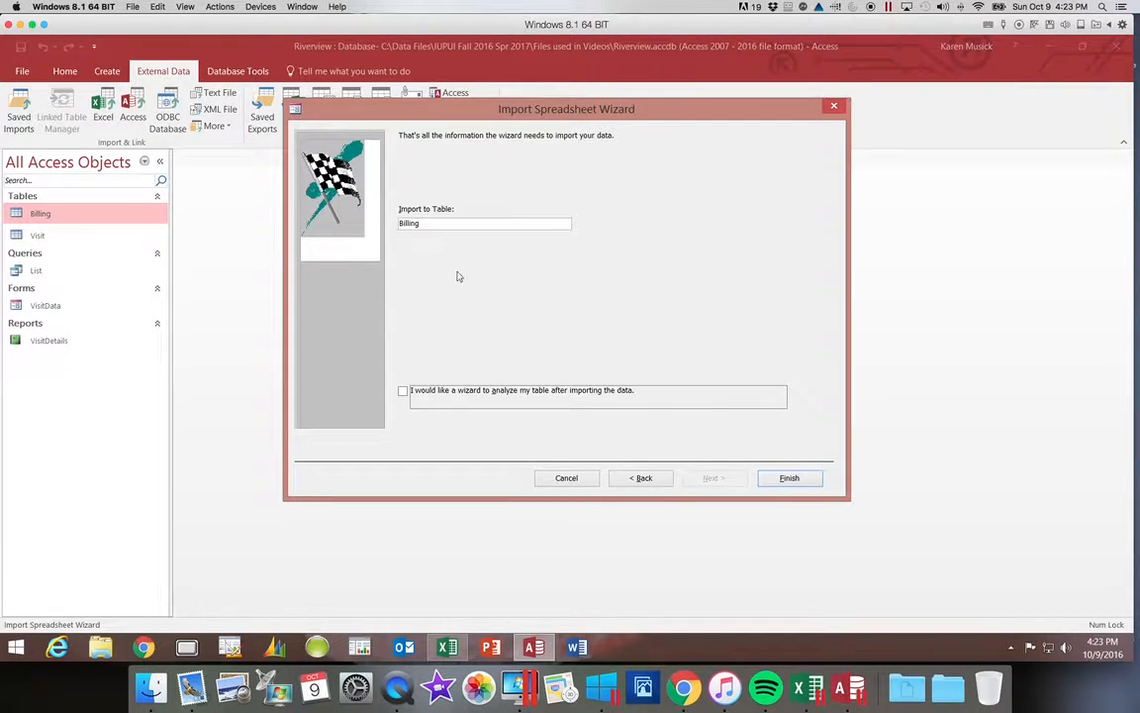
click(778, 481)
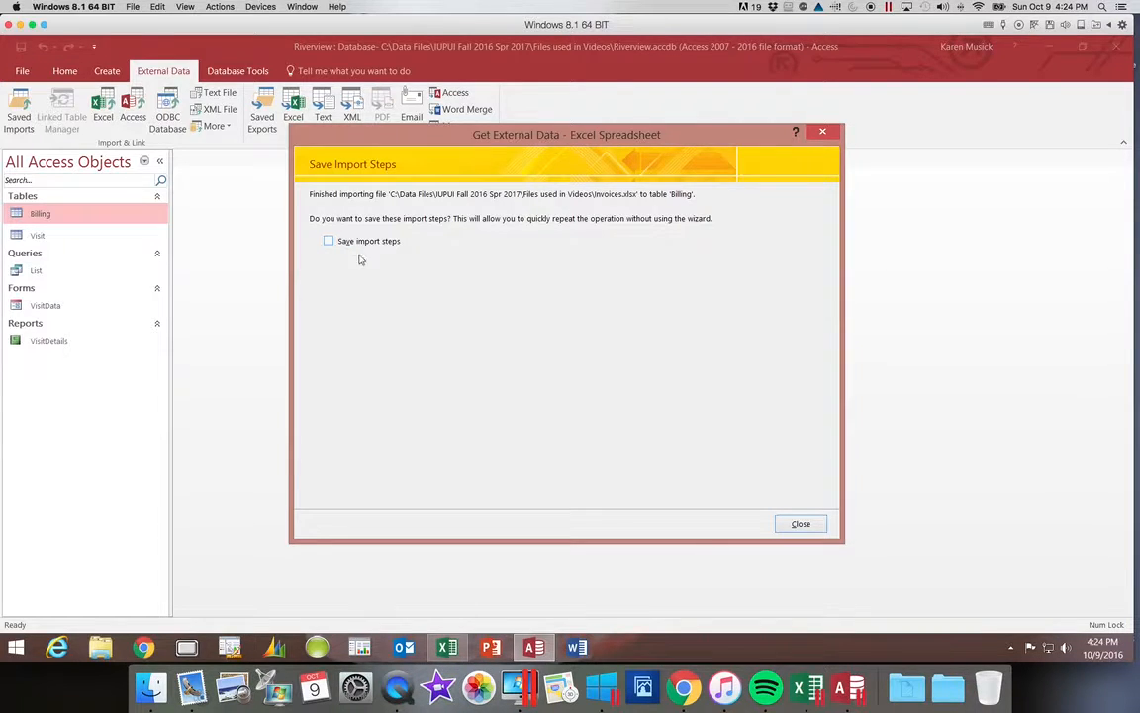
click(802, 527)
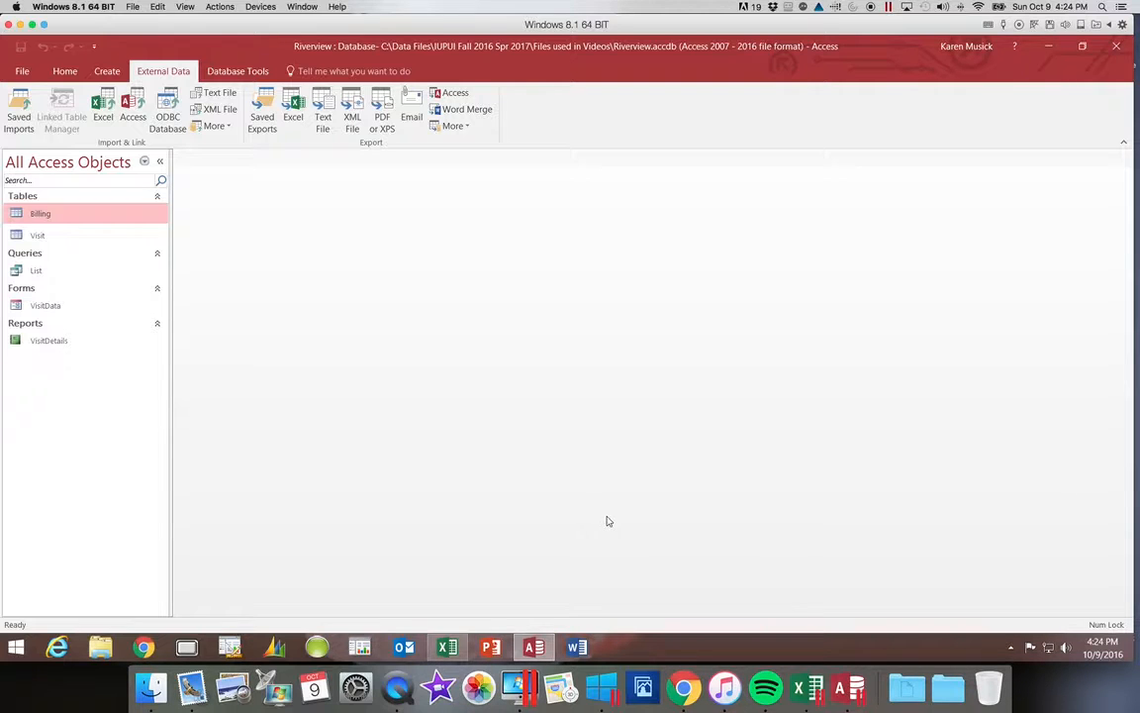
Fit the Billing table's Invoice Item column to its contents, then save and close the table.
double_click(72, 216)
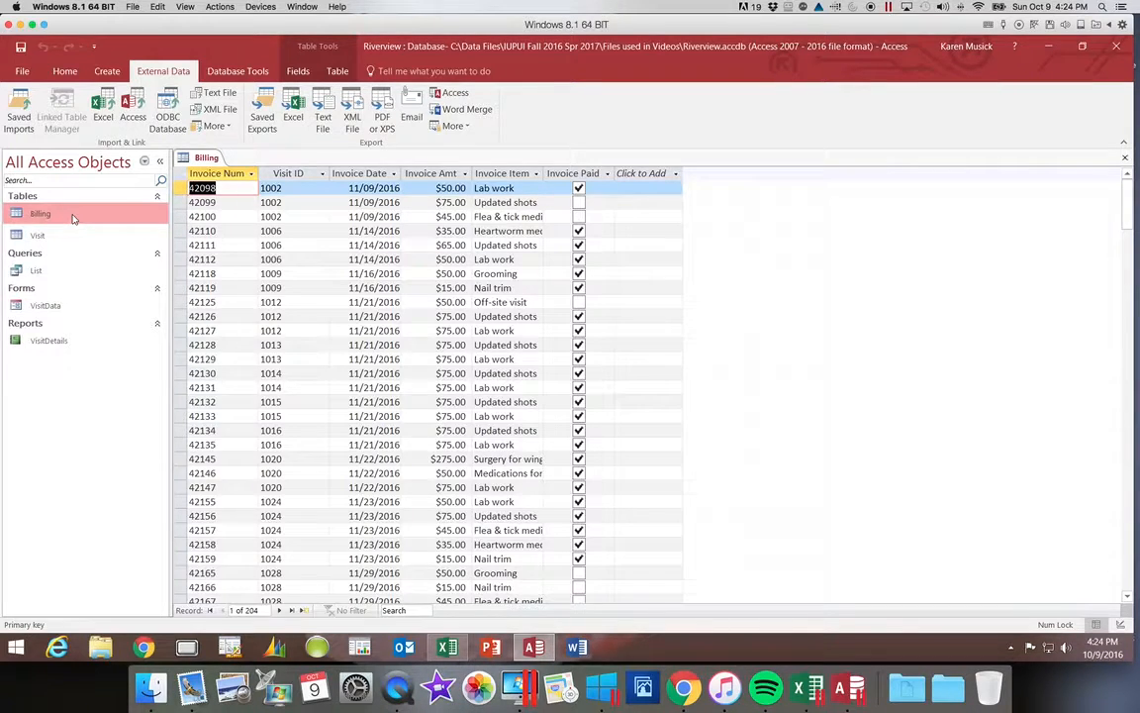
double_click(543, 173)
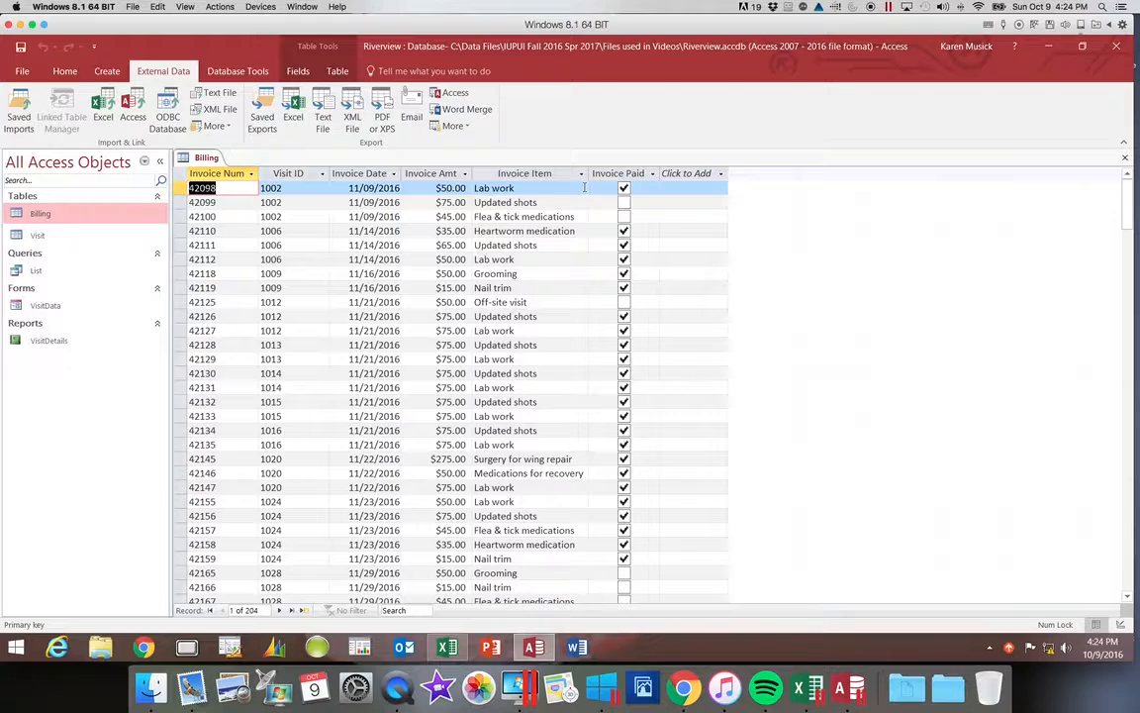
drag(1125, 223, 1134, 179)
click(20, 48)
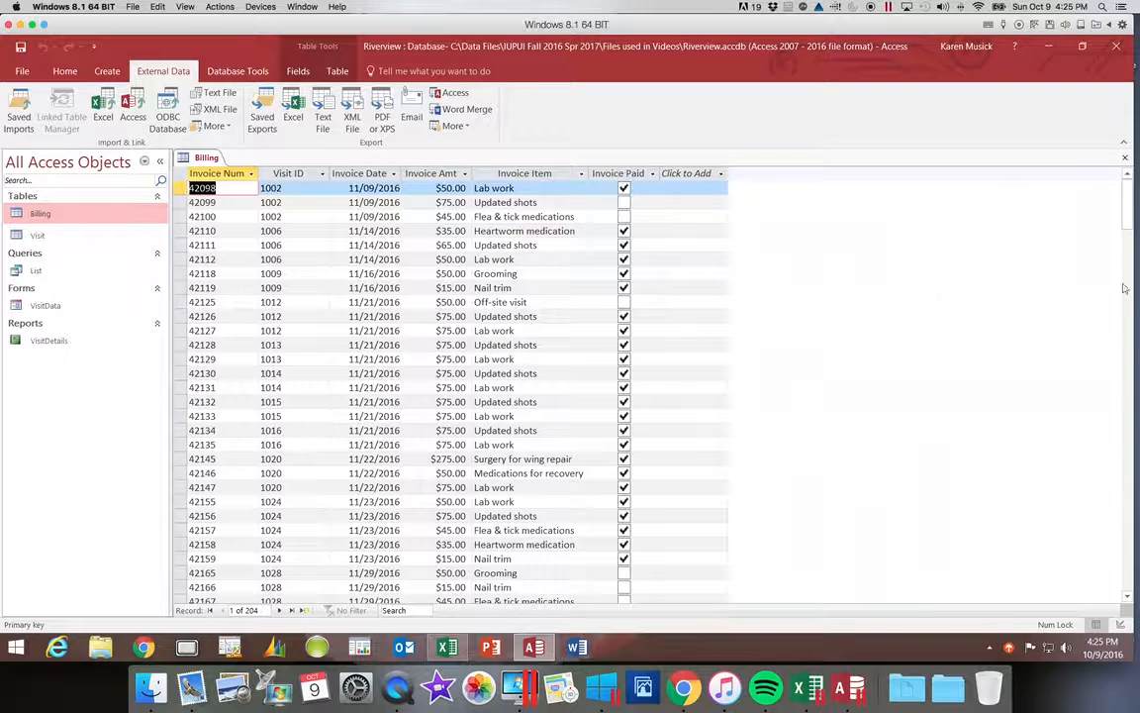
click(1125, 158)
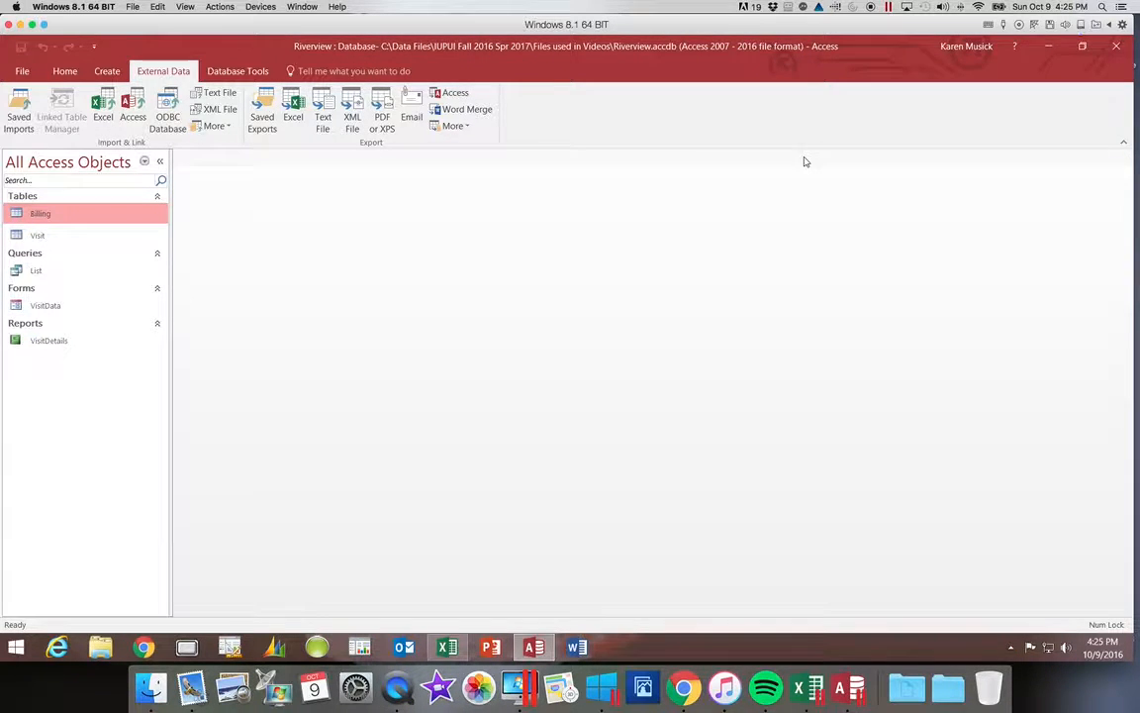